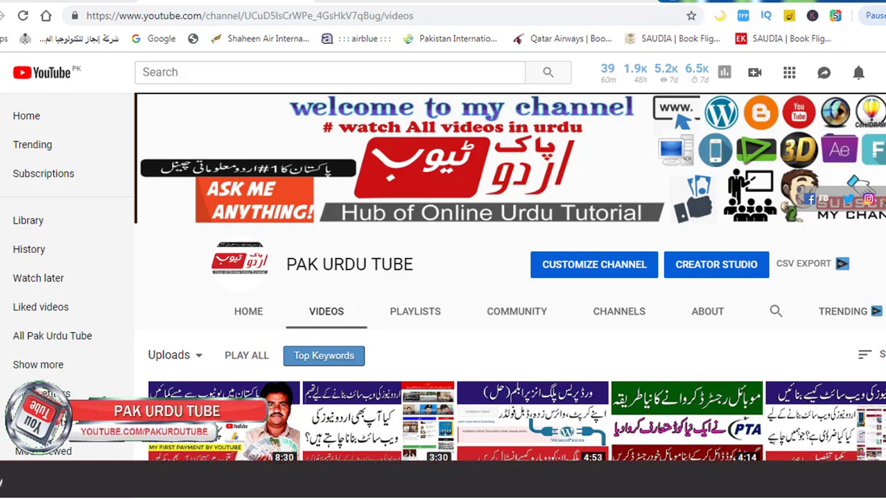
Step: Examine the notification opt-in prompts on the javedch.com and dailypakistan.com.pk news sites
{"action": "scroll", "coordinate": [509, 295], "scroll_direction": "down", "scroll_amount": 1}
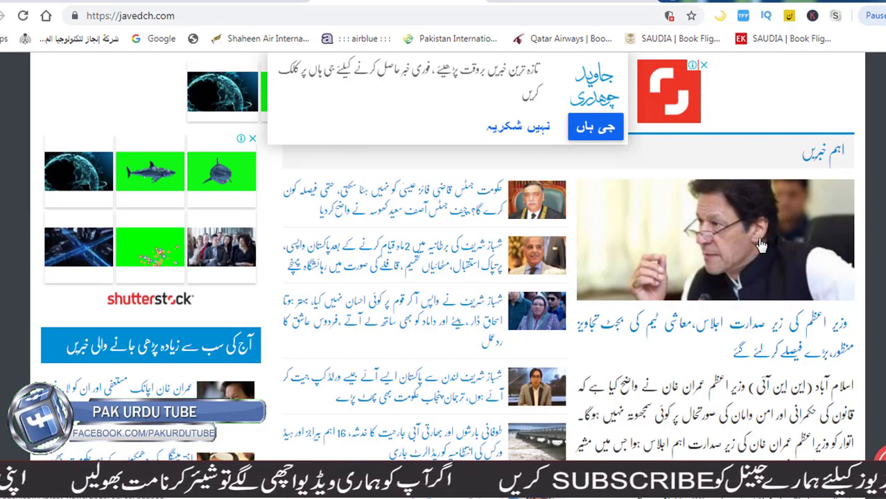
{"action": "scroll", "coordinate": [760, 244], "scroll_direction": "up", "scroll_amount": 3}
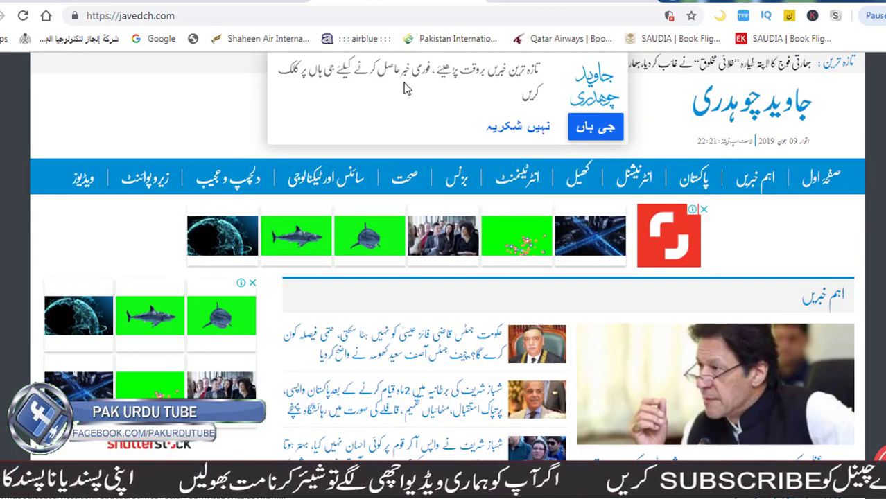
{"action": "mouse_move", "coordinate": [264, 47]}
{"action": "left_mouse_down"}
{"action": "mouse_move", "coordinate": [496, 134]}
{"action": "mouse_move", "coordinate": [626, 147]}
{"action": "left_mouse_up"}
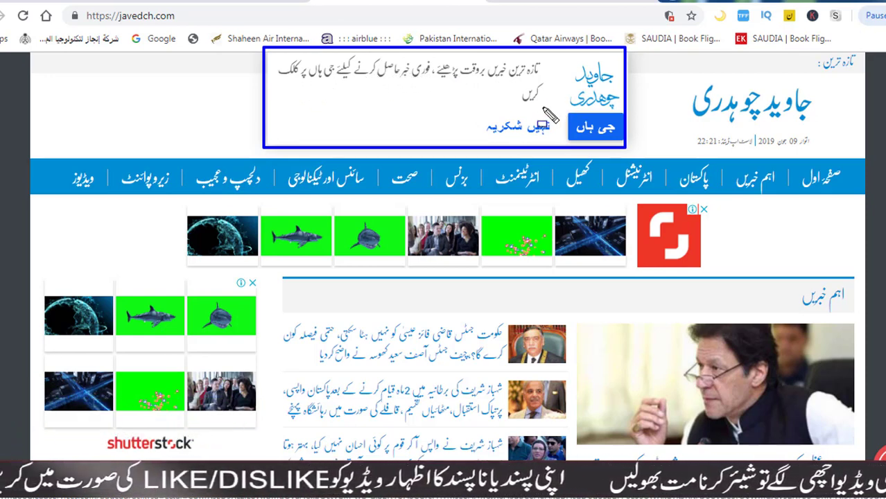
{"action": "key", "text": "Escape"}
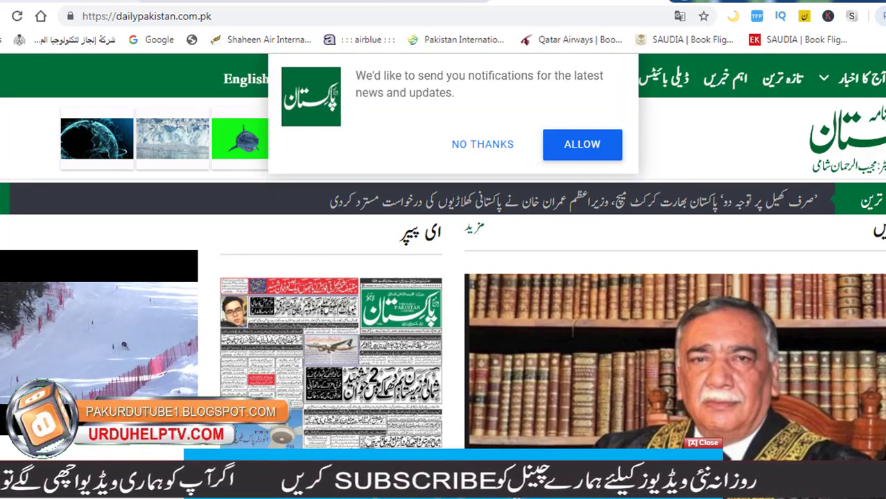
{"action": "left_click", "coordinate": [196, 2]}
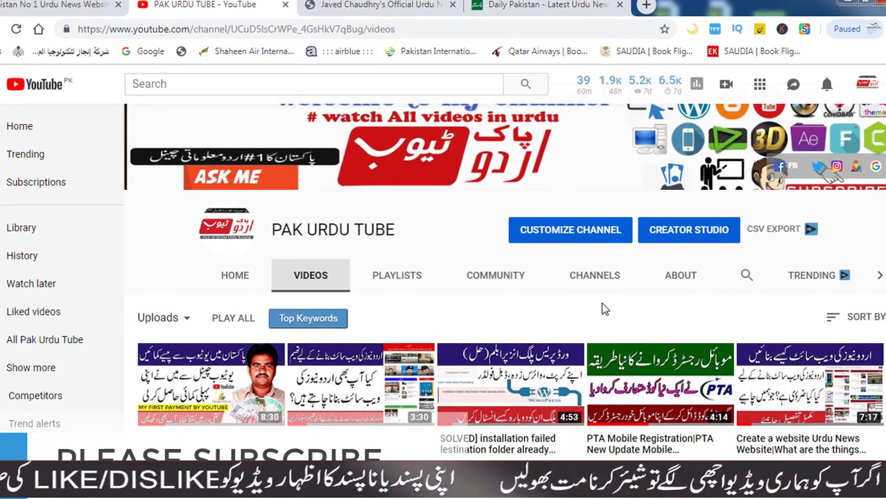
{"action": "left_click", "coordinate": [400, 4]}
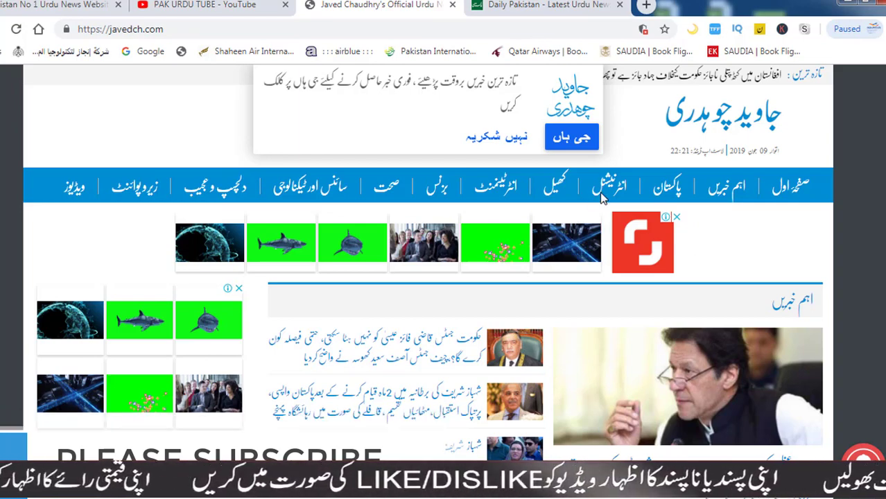
{"action": "scroll", "coordinate": [644, 194], "scroll_direction": "down", "scroll_amount": 2}
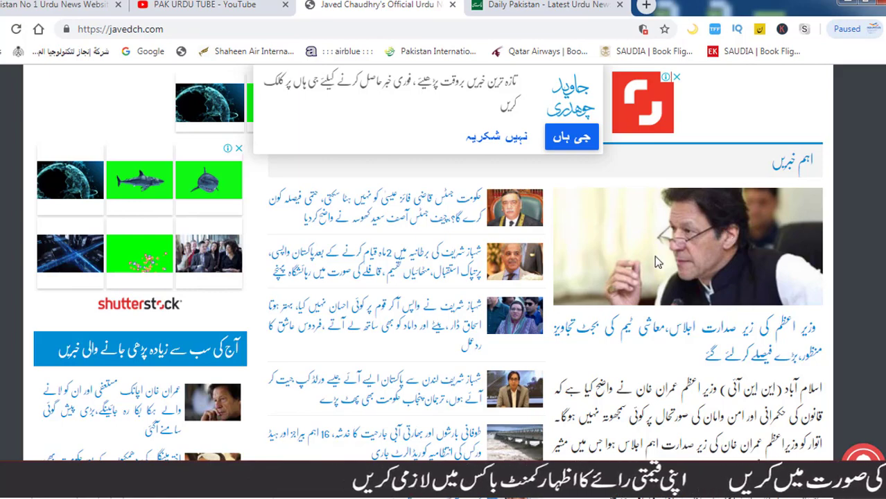
{"action": "scroll", "coordinate": [649, 265], "scroll_direction": "up", "scroll_amount": 2}
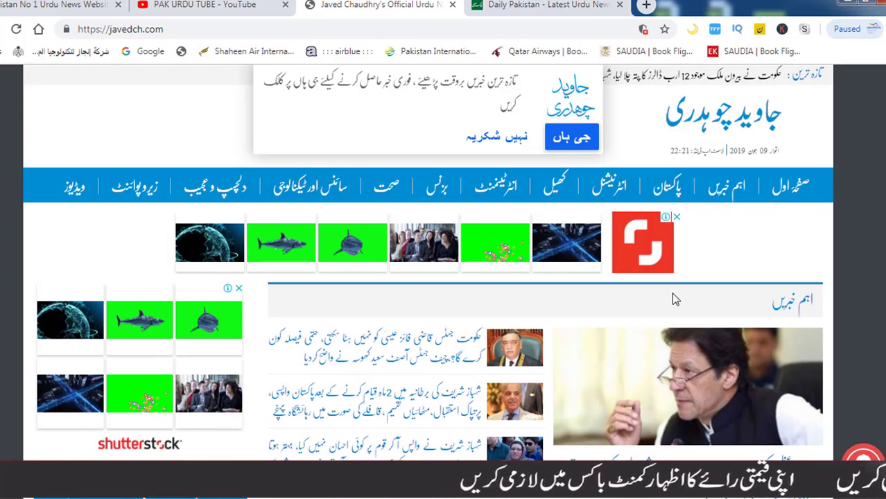
{"action": "scroll", "coordinate": [671, 293], "scroll_direction": "down", "scroll_amount": 1}
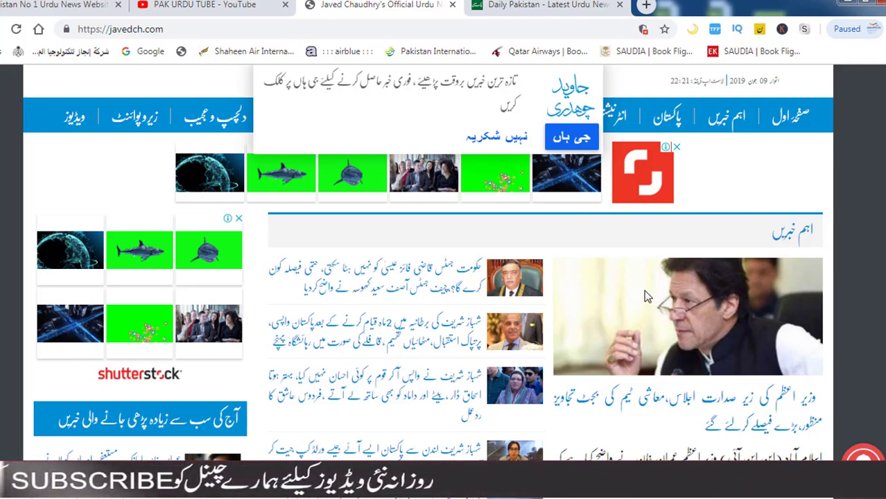
Step: Look over the 97newshd.com homepage and open the site's WordPress dashboard
{"action": "left_click", "coordinate": [210, 7]}
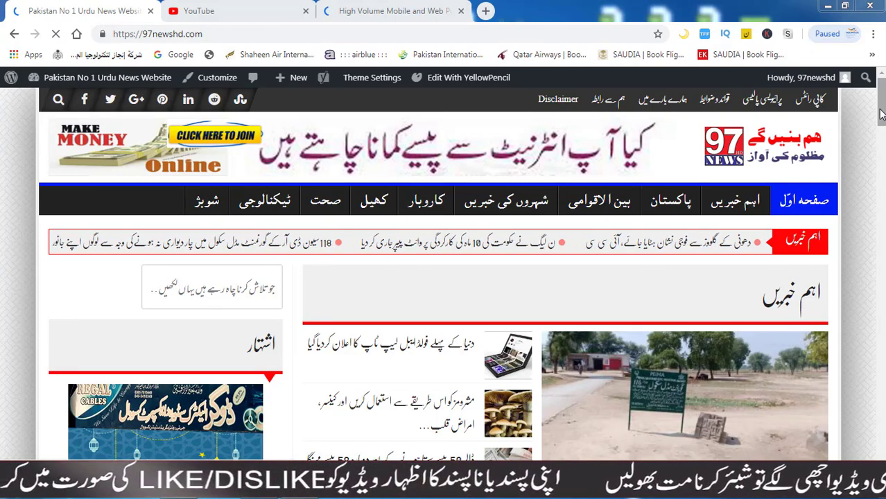
{"action": "scroll", "coordinate": [868, 170], "scroll_direction": "down", "scroll_amount": 10}
{"action": "scroll", "coordinate": [869, 170], "scroll_direction": "up", "scroll_amount": 10}
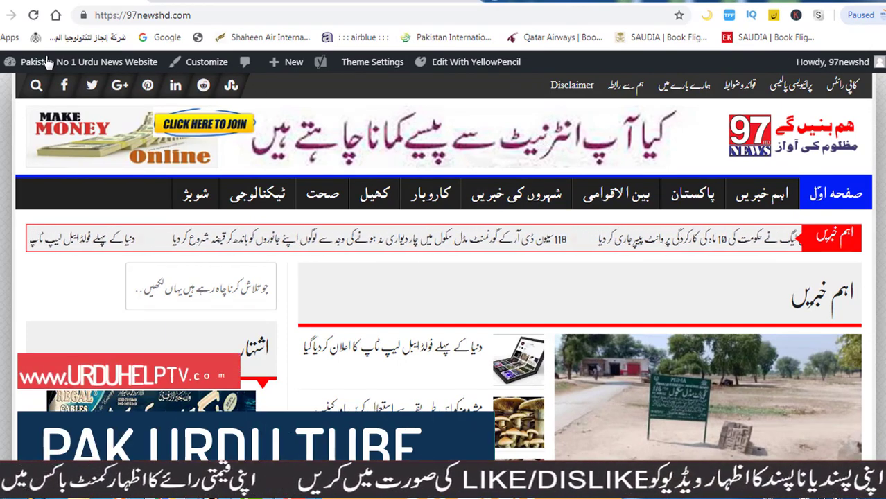
{"action": "mouse_move", "coordinate": [31, 62]}
{"action": "left_click", "coordinate": [27, 87]}
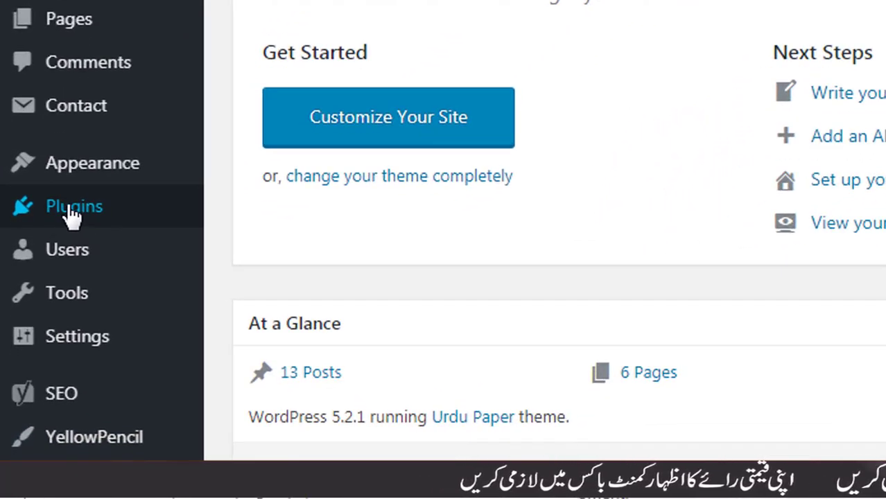
Step: Open the WordPress plugins list and go on to the page for adding a new plugin
{"action": "mouse_move", "coordinate": [73, 215]}
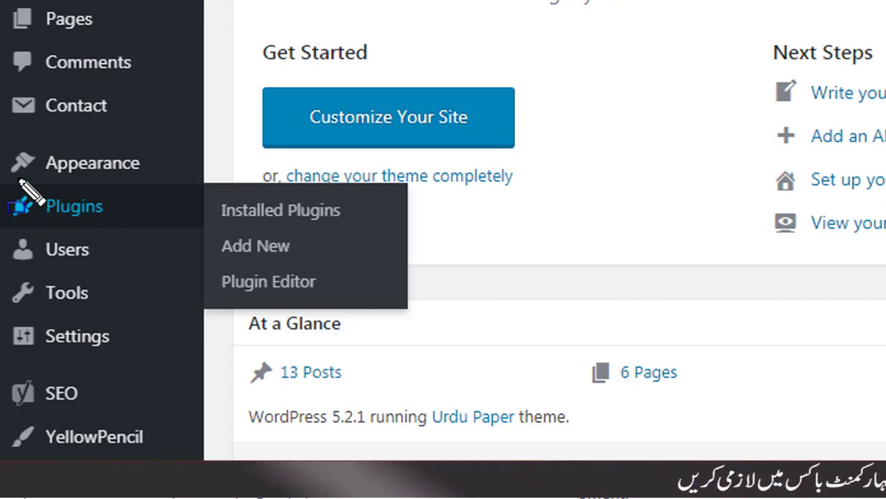
{"action": "left_click_drag", "start_coordinate": [12, 186], "coordinate": [120, 206]}
{"action": "left_click_drag", "start_coordinate": [211, 227], "coordinate": [324, 265]}
{"action": "key", "text": "Escape"}
{"action": "left_click", "coordinate": [238, 249]}
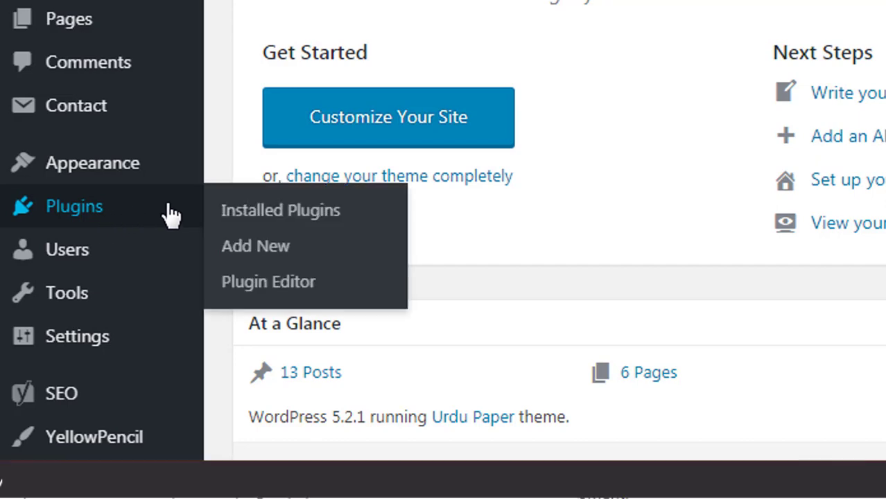
{"action": "left_click", "coordinate": [253, 257]}
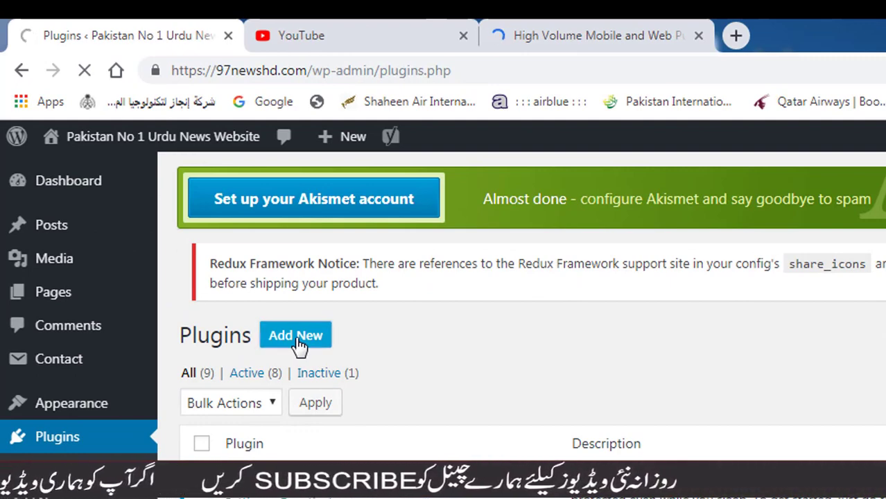
{"action": "left_click", "coordinate": [296, 335]}
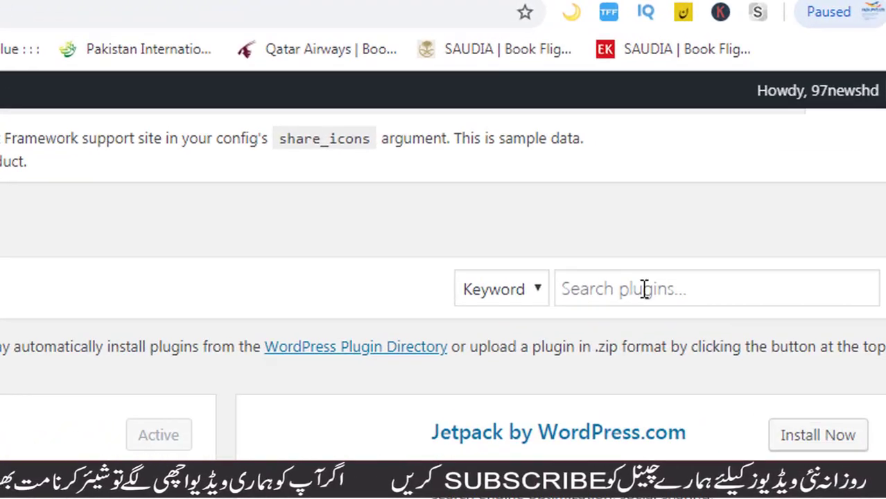
Step: Search the plugin directory for "onesignal"
{"action": "left_click", "coordinate": [733, 182]}
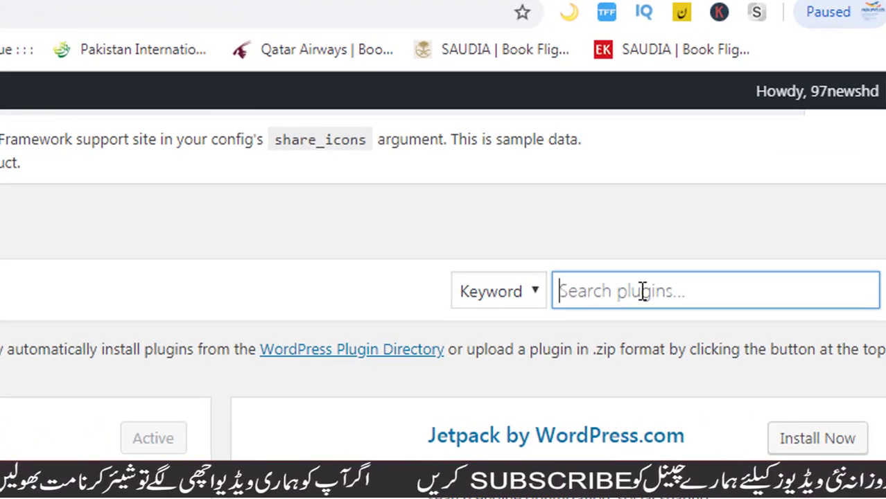
{"action": "left_click", "coordinate": [643, 291]}
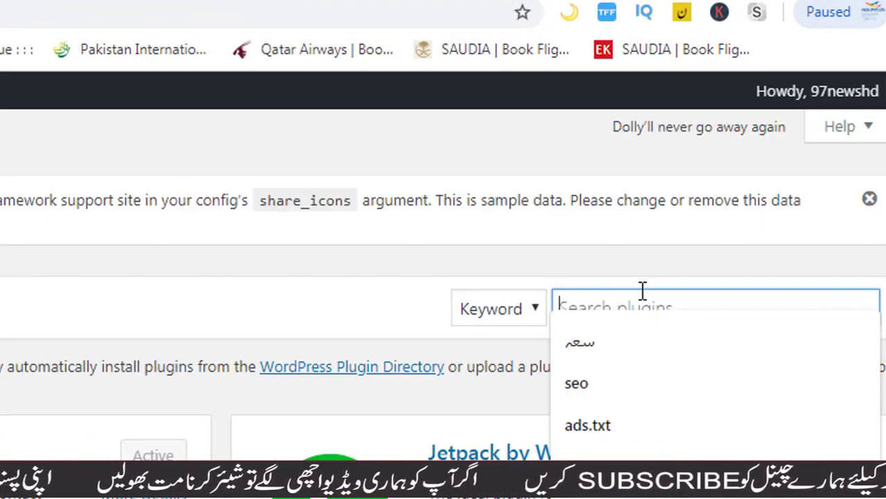
{"action": "type", "text": "onesignal"}
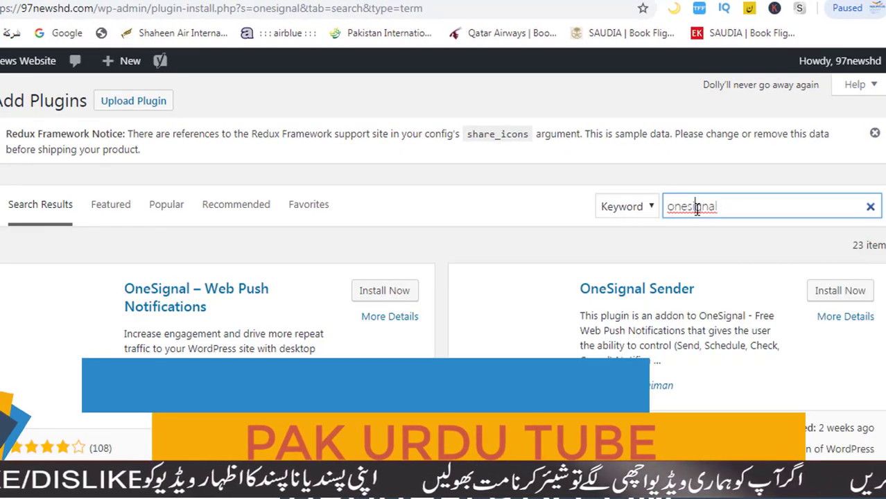
{"action": "right_click", "coordinate": [696, 210]}
{"action": "left_click", "coordinate": [467, 242]}
{"action": "left_click", "coordinate": [478, 240]}
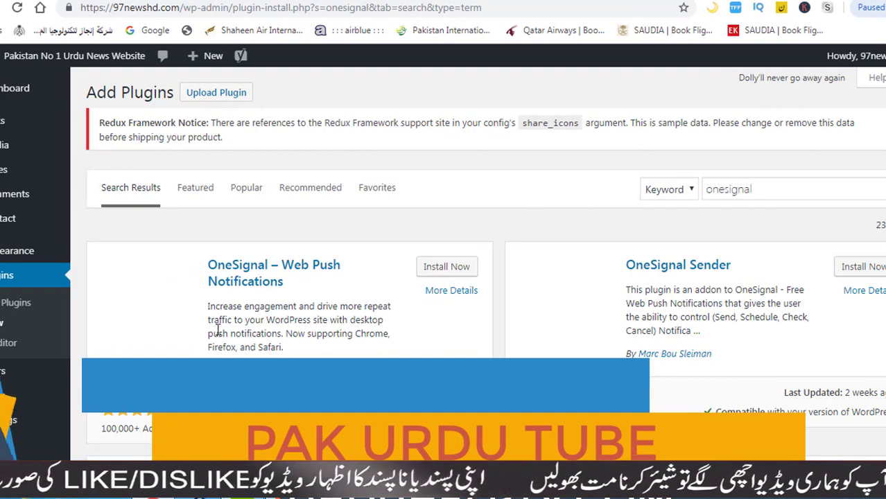
Step: Install and activate the OneSignal – Web Push Notifications plugin by OneSignal from the search results
{"action": "scroll", "coordinate": [714, 365], "scroll_direction": "down", "scroll_amount": 2}
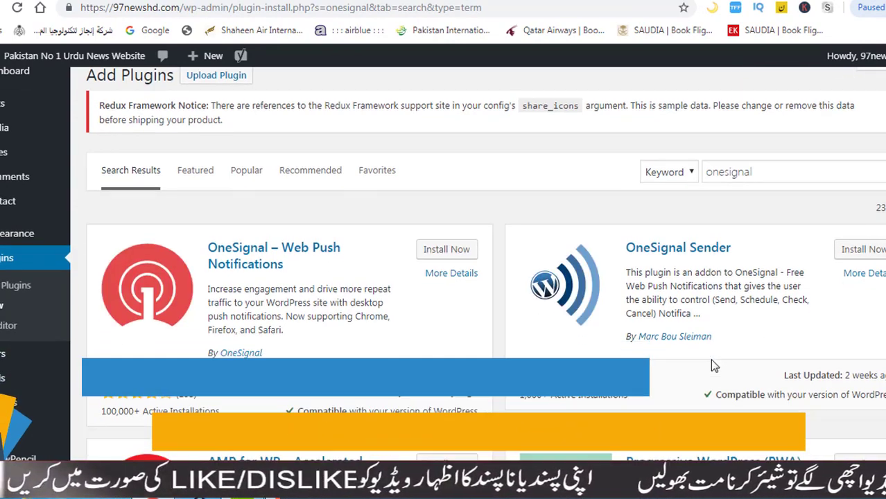
{"action": "scroll", "coordinate": [714, 365], "scroll_direction": "down", "scroll_amount": 3}
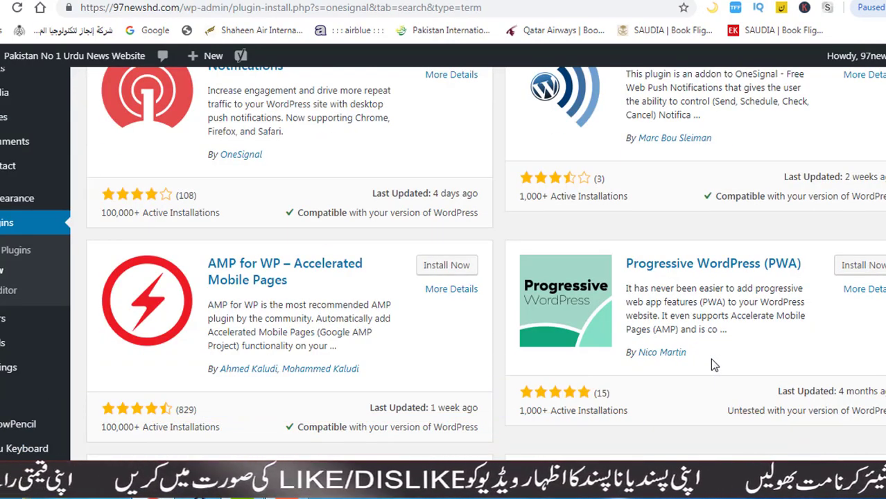
{"action": "scroll", "coordinate": [713, 365], "scroll_direction": "up", "scroll_amount": 2}
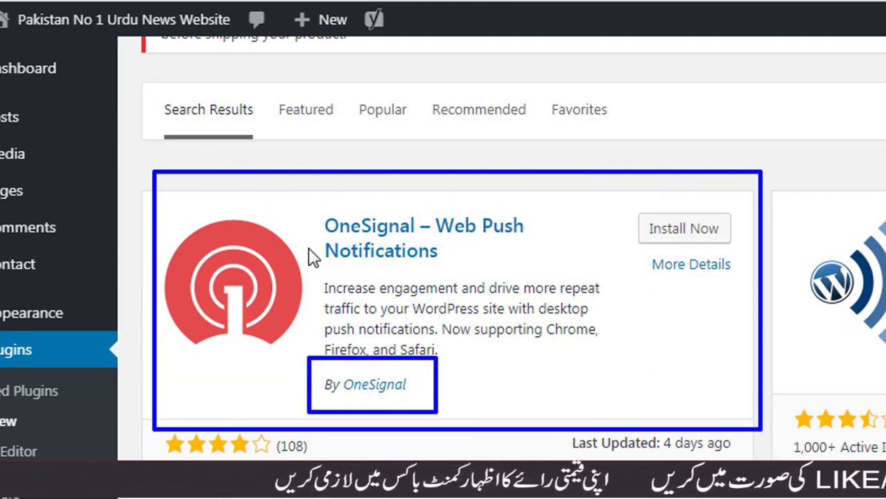
{"action": "mouse_move", "coordinate": [316, 273]}
{"action": "left_mouse_down"}
{"action": "mouse_move", "coordinate": [458, 305]}
{"action": "mouse_move", "coordinate": [616, 305]}
{"action": "left_mouse_up"}
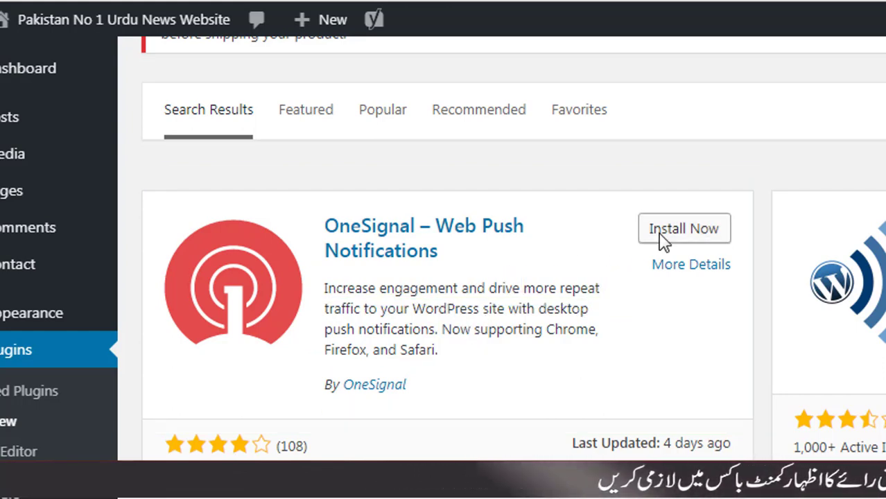
{"action": "left_click_drag", "start_coordinate": [619, 199], "coordinate": [743, 262]}
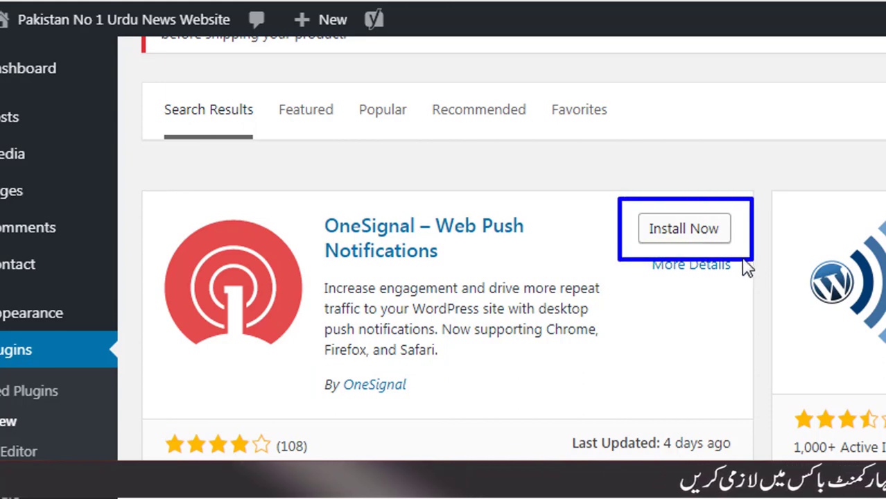
{"action": "left_click", "coordinate": [698, 240]}
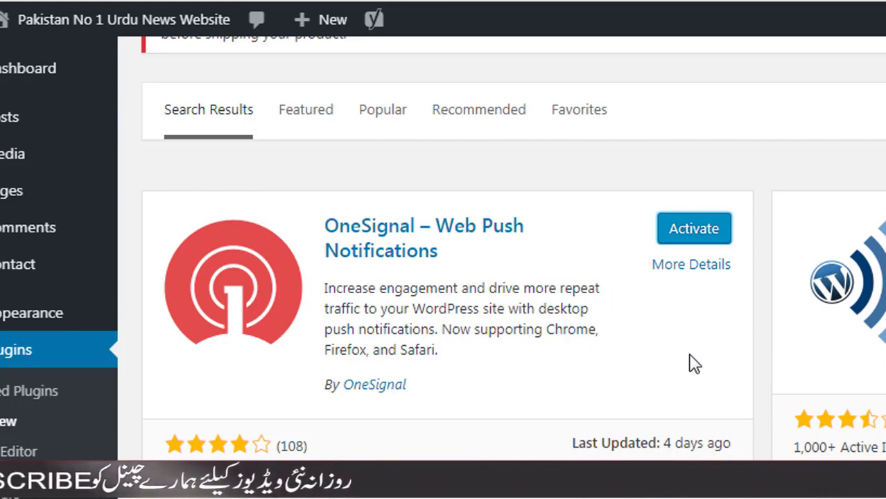
{"action": "left_click", "coordinate": [708, 234]}
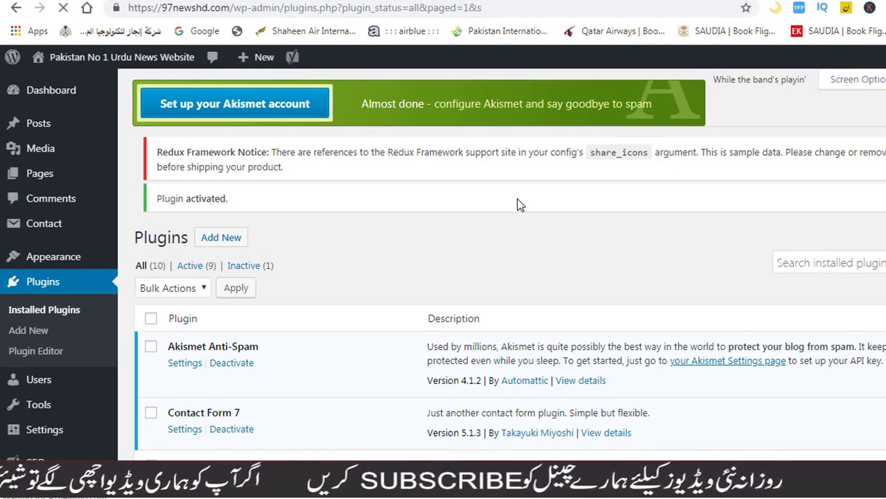
Step: Open the OneSignal Push plugin's settings page and look through its configuration
{"action": "scroll", "coordinate": [358, 330], "scroll_direction": "down", "scroll_amount": 2}
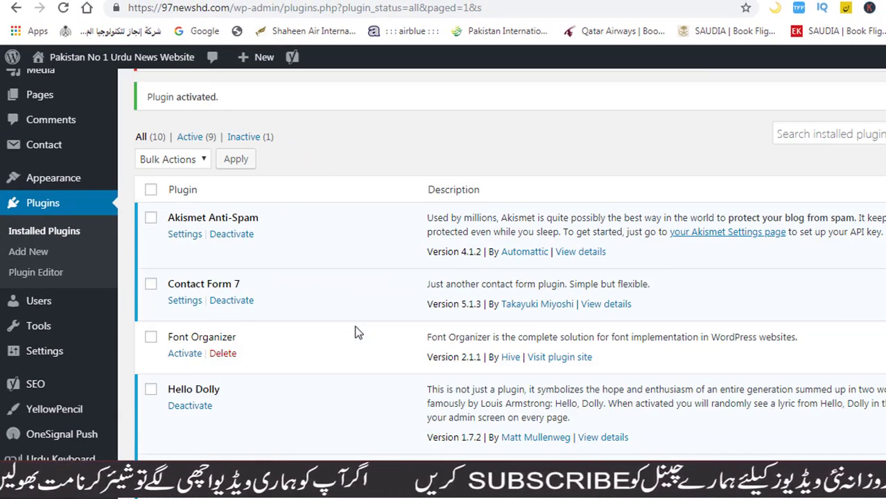
{"action": "scroll", "coordinate": [355, 332], "scroll_direction": "down", "scroll_amount": 3}
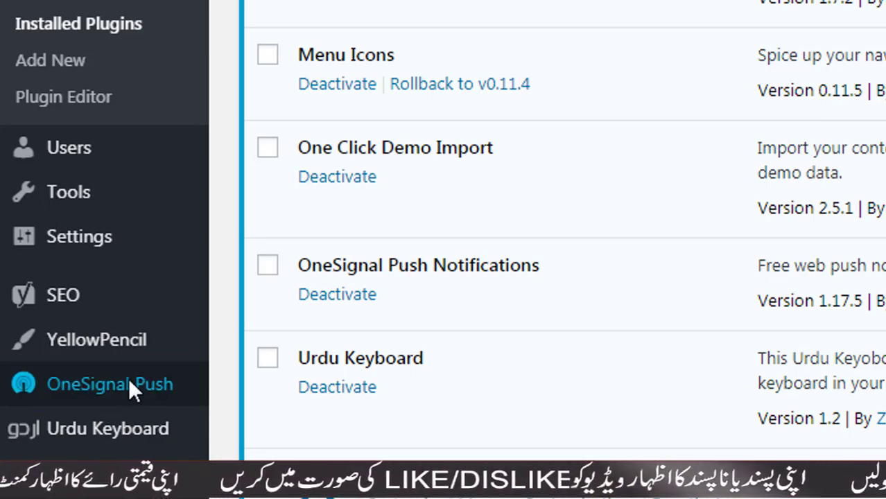
{"action": "left_click", "coordinate": [129, 381]}
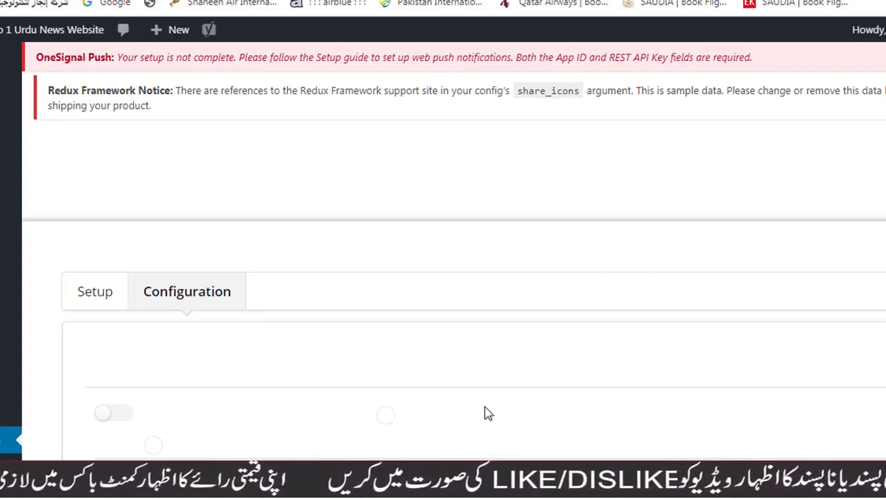
{"action": "scroll", "coordinate": [469, 381], "scroll_direction": "down", "scroll_amount": 3}
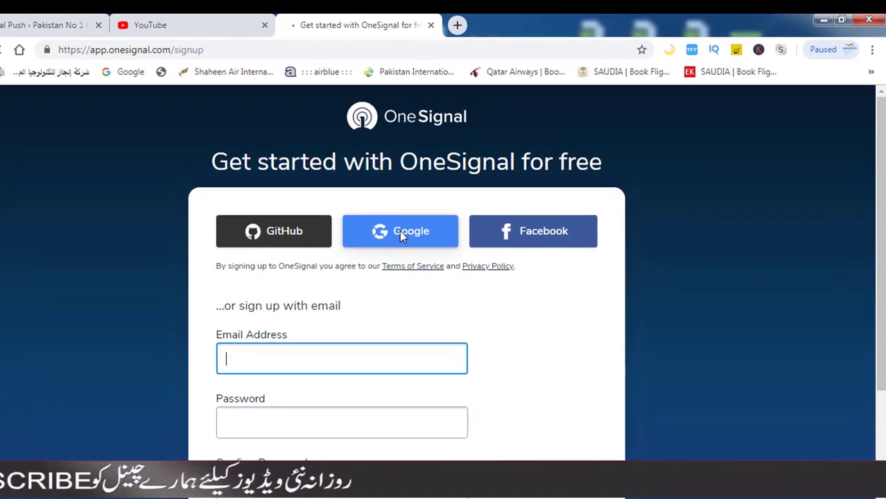
Step: Sign up for OneSignal with the PAK URDU TUBE Google account and dismiss the message templates introduction
{"action": "left_click", "coordinate": [393, 235]}
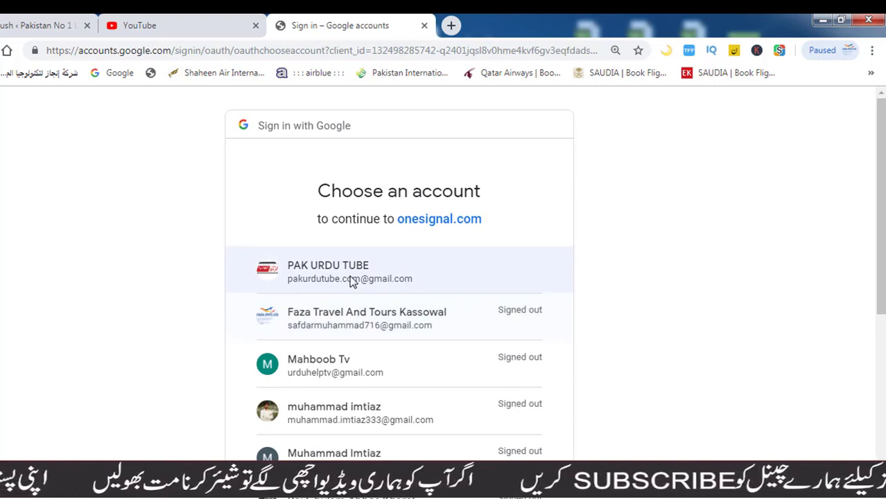
{"action": "left_click", "coordinate": [349, 275]}
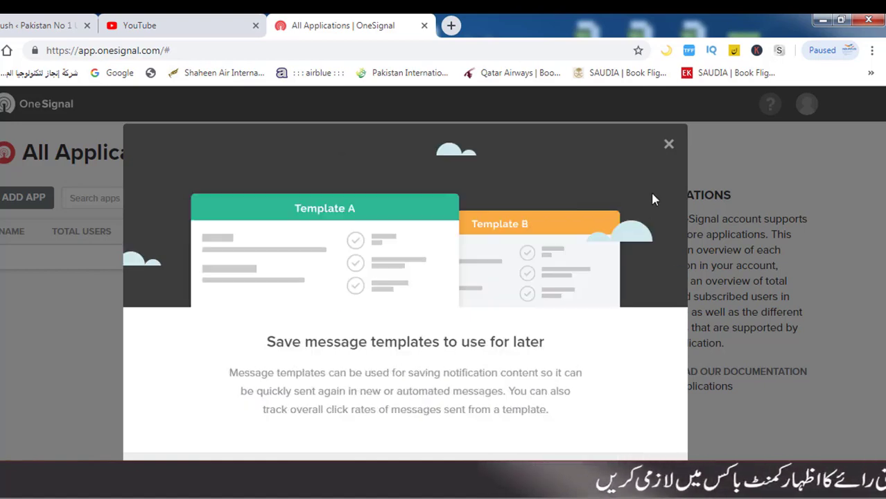
{"action": "left_click", "coordinate": [669, 145]}
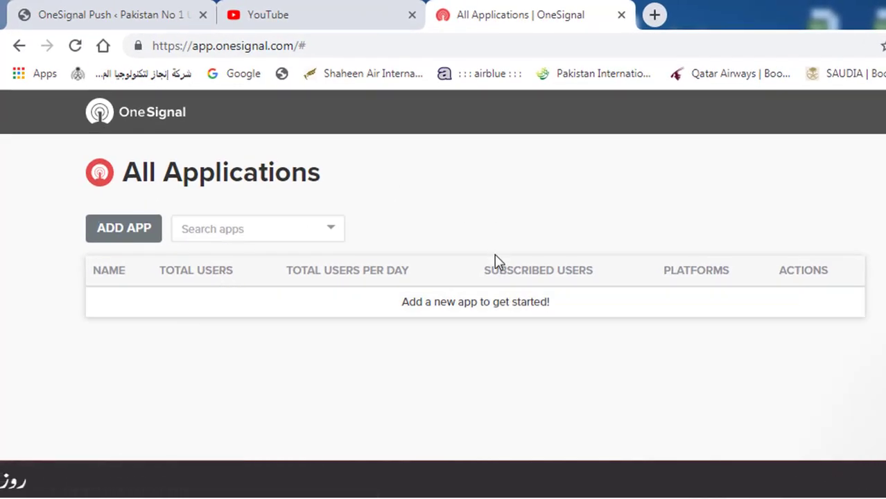
Step: Add a new OneSignal app named 97news
{"action": "left_click", "coordinate": [127, 230]}
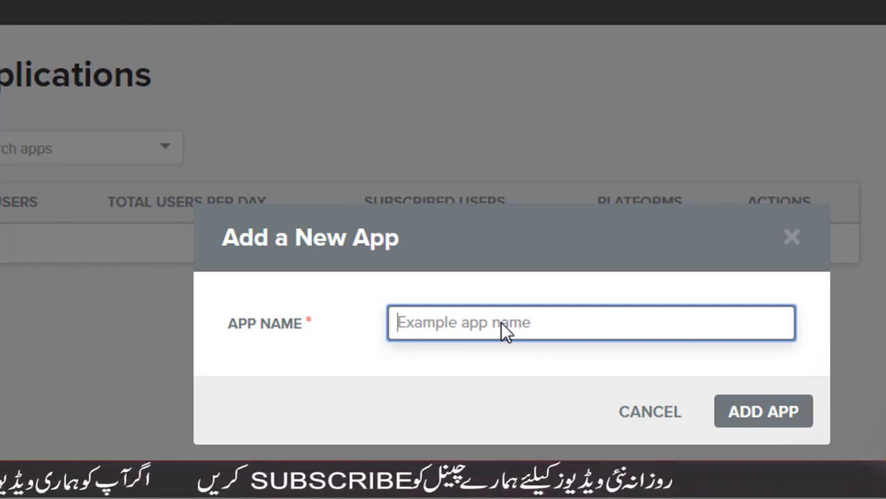
{"action": "type", "text": "9"}
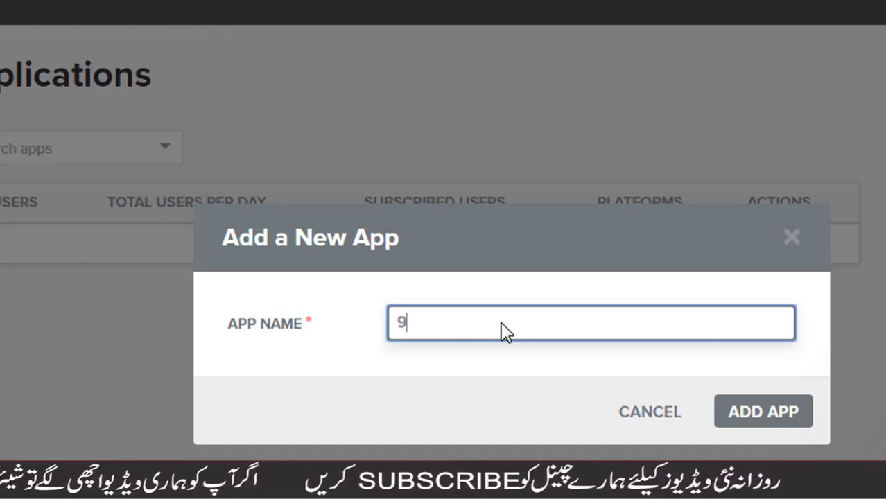
{"action": "type", "text": "7n"}
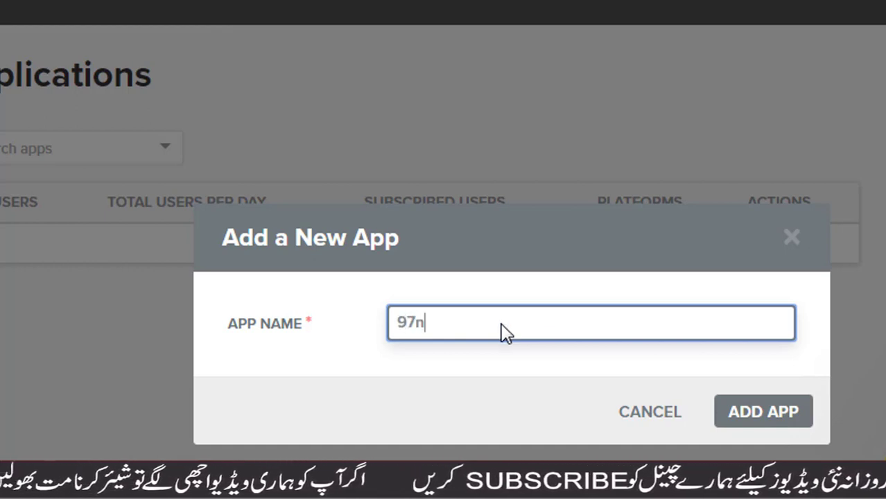
{"action": "type", "text": "ews"}
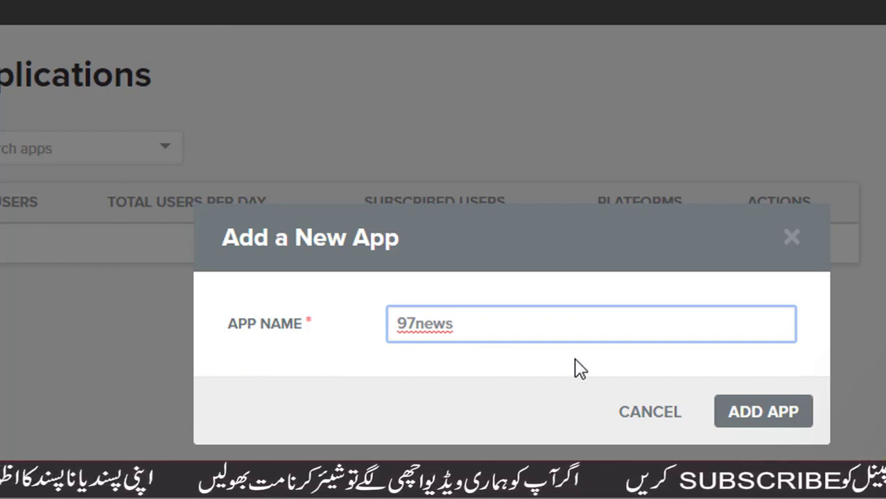
{"action": "left_click", "coordinate": [753, 413]}
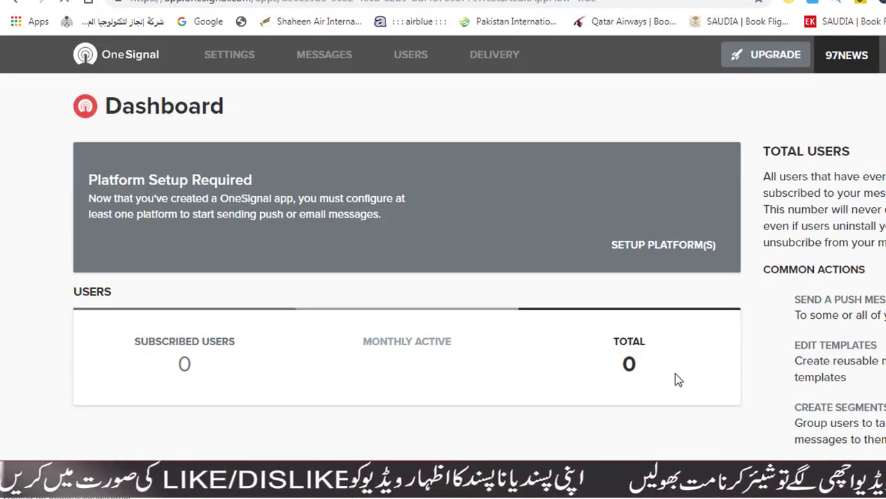
Step: Start the platform setup for the 97news app and choose Web Push as the platform to configure
{"action": "left_click", "coordinate": [547, 222]}
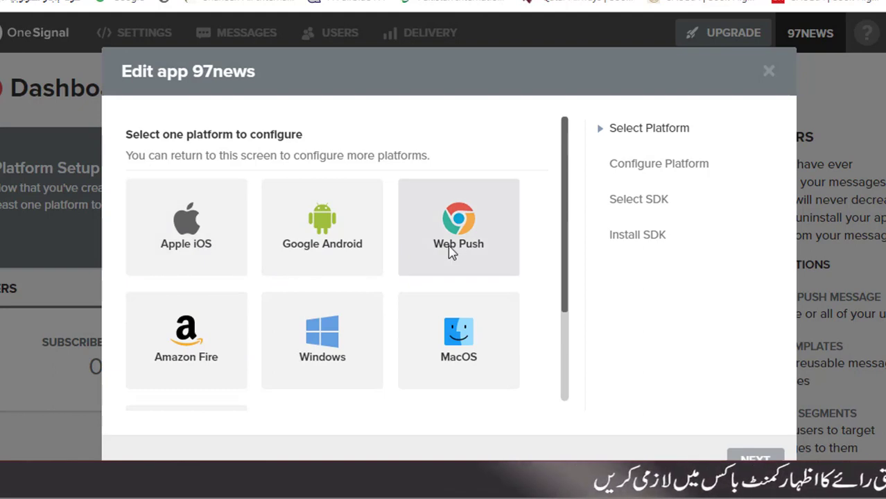
{"action": "scroll", "coordinate": [530, 293], "scroll_direction": "down", "scroll_amount": 3}
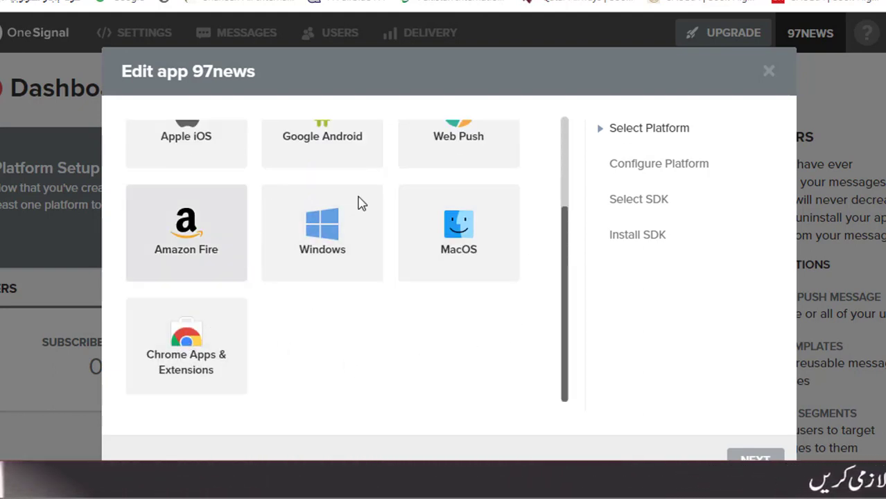
{"action": "scroll", "coordinate": [436, 246], "scroll_direction": "up", "scroll_amount": 1}
{"action": "scroll", "coordinate": [436, 246], "scroll_direction": "up", "scroll_amount": 3}
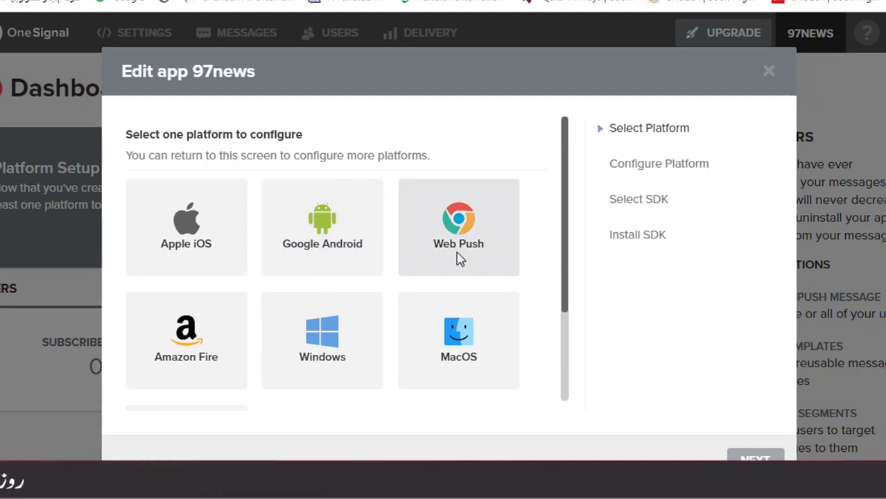
{"action": "left_click", "coordinate": [467, 231]}
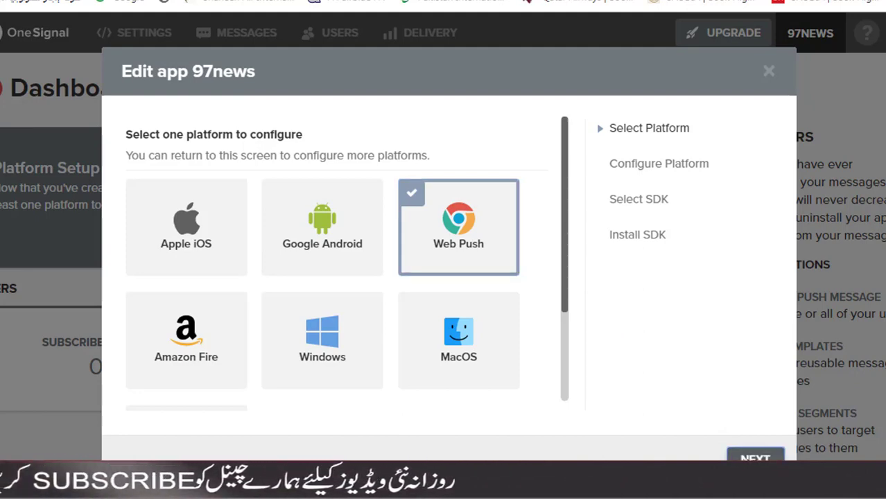
{"action": "left_click", "coordinate": [752, 458]}
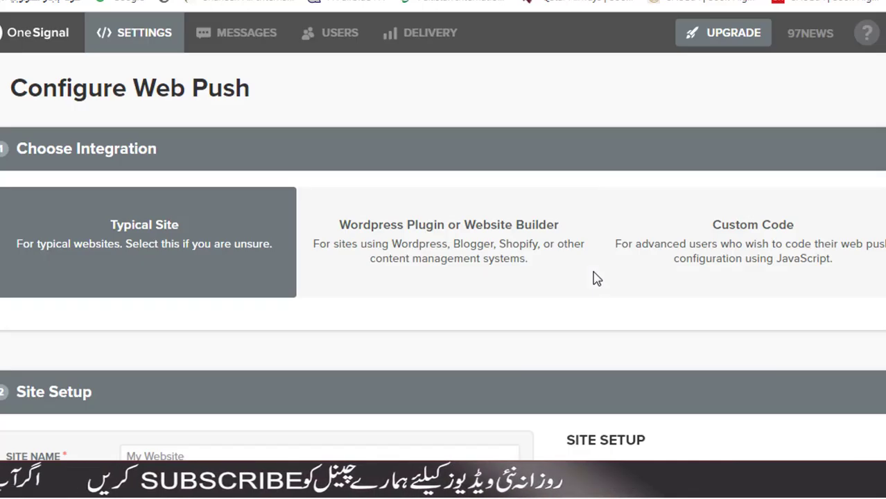
Step: Choose the Wordpress Plugin or Website Builder integration with WordPress as the website builder
{"action": "scroll", "coordinate": [553, 246], "scroll_direction": "down", "scroll_amount": 3}
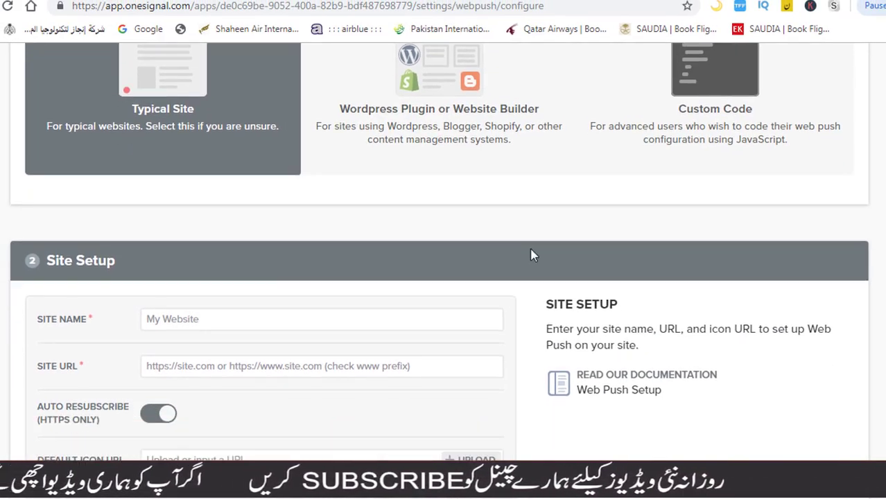
{"action": "scroll", "coordinate": [531, 255], "scroll_direction": "down", "scroll_amount": 1}
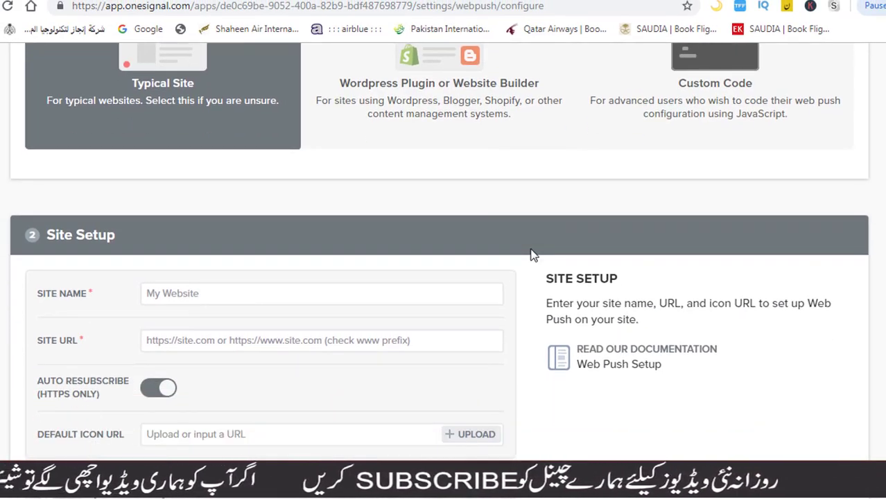
{"action": "scroll", "coordinate": [531, 255], "scroll_direction": "up", "scroll_amount": 3}
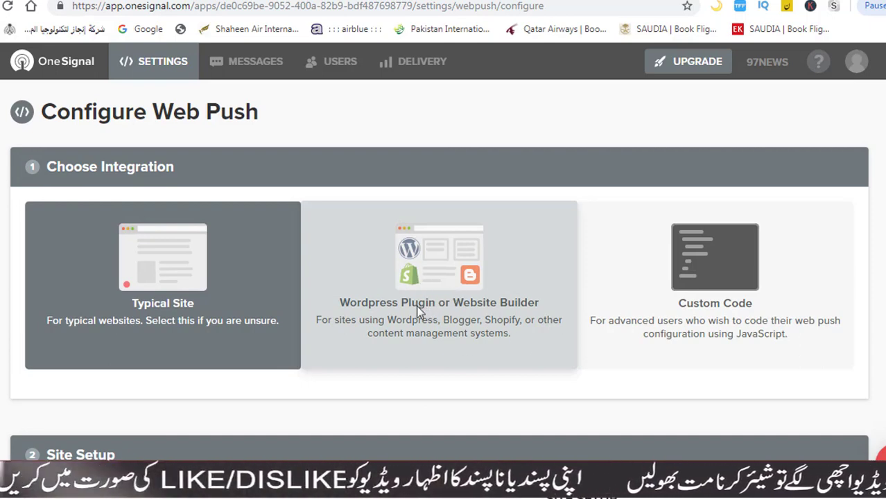
{"action": "left_click", "coordinate": [440, 284]}
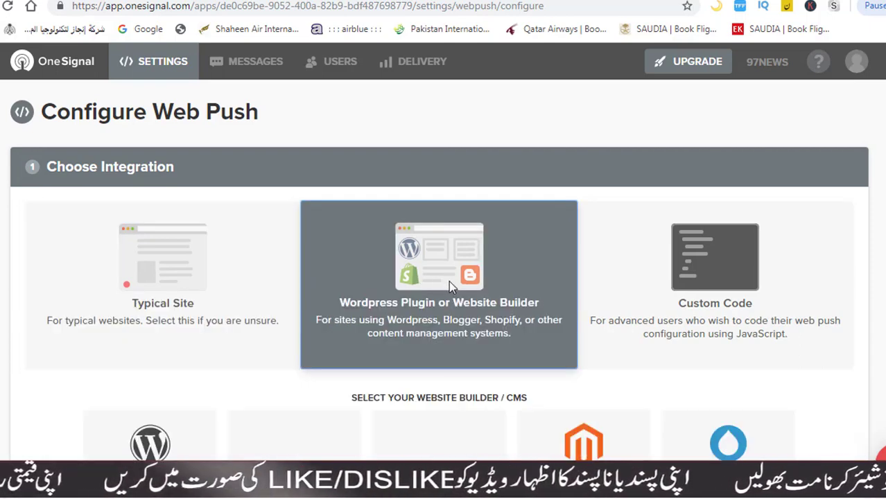
{"action": "scroll", "coordinate": [448, 281], "scroll_direction": "down", "scroll_amount": 1}
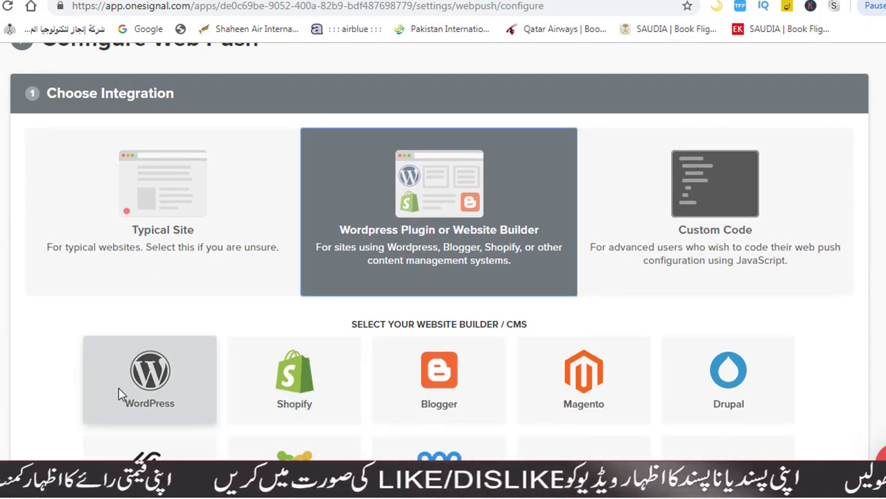
{"action": "scroll", "coordinate": [133, 385], "scroll_direction": "down", "scroll_amount": 1}
{"action": "left_click", "coordinate": [148, 305]}
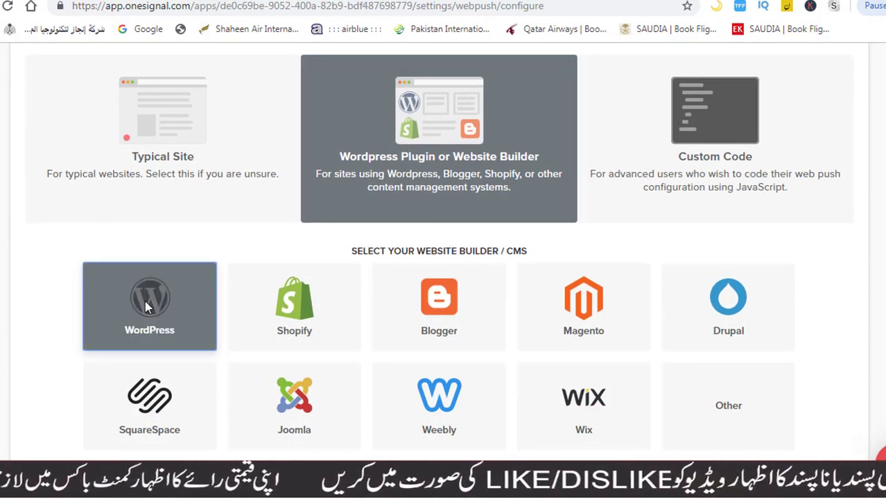
Step: Enter 97news as the site name in the WordPress site setup
{"action": "scroll", "coordinate": [693, 380], "scroll_direction": "down", "scroll_amount": 3}
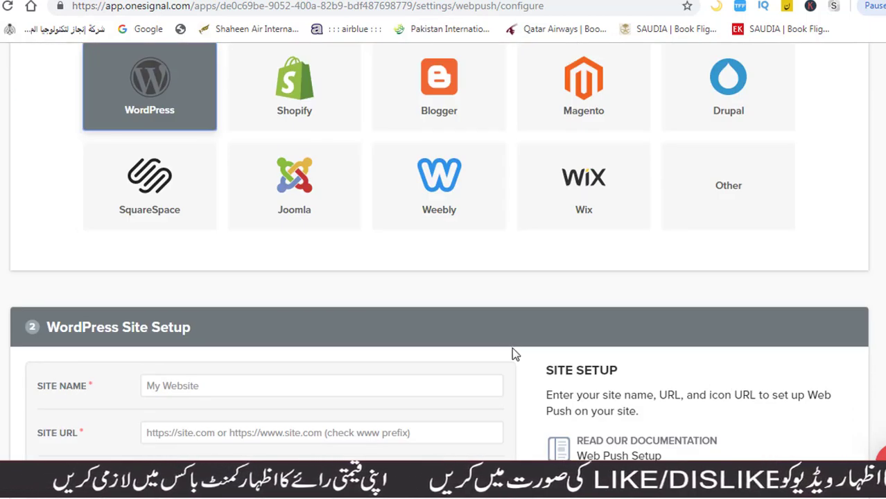
{"action": "left_click", "coordinate": [298, 392]}
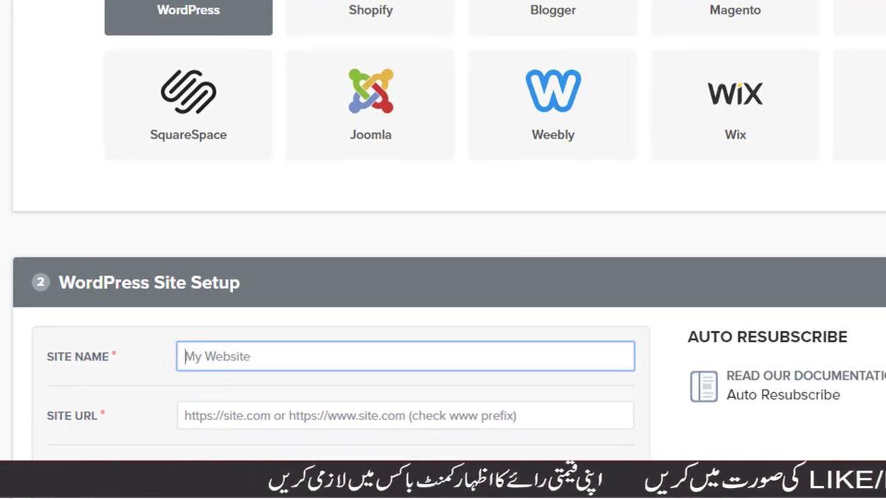
{"action": "type", "text": "97news"}
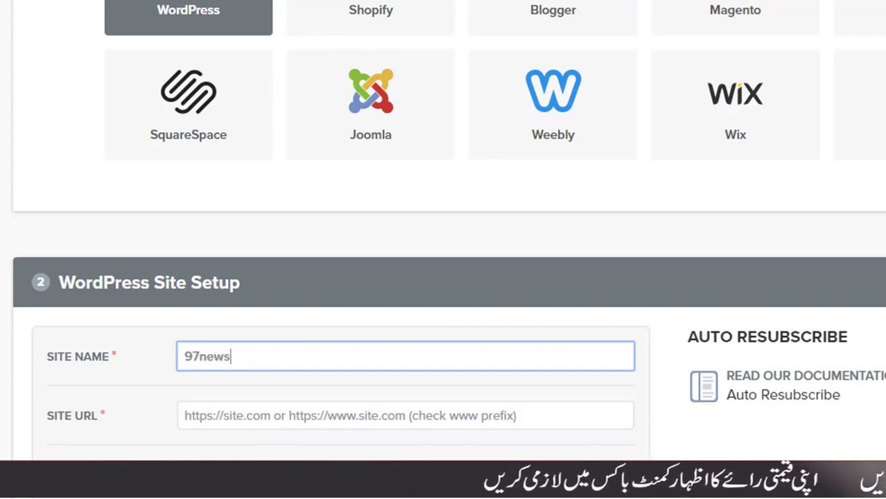
{"action": "scroll", "coordinate": [552, 318], "scroll_direction": "down", "scroll_amount": 3}
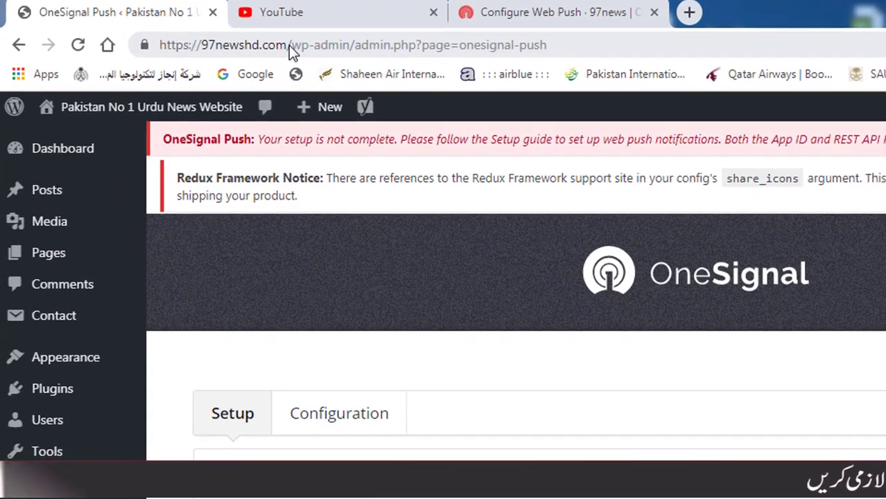
{"action": "left_click_drag", "start_coordinate": [288, 49], "coordinate": [166, 48]}
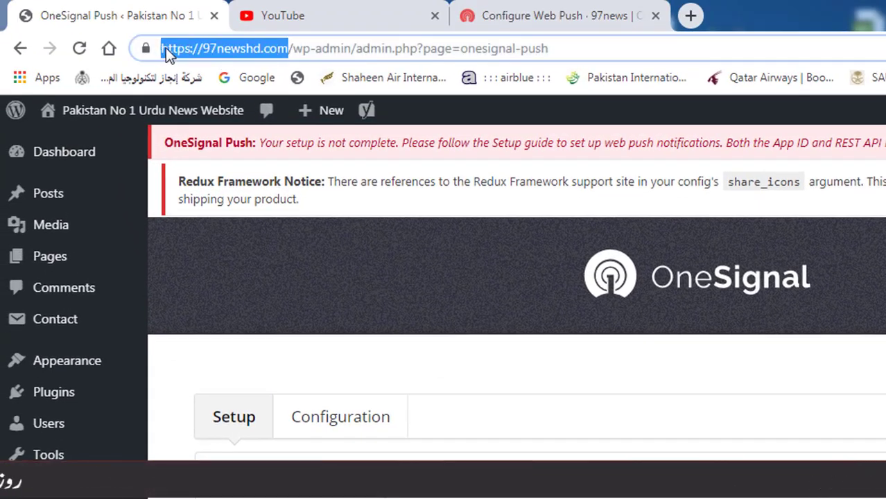
{"action": "right_click", "coordinate": [166, 48]}
{"action": "left_click", "coordinate": [206, 119]}
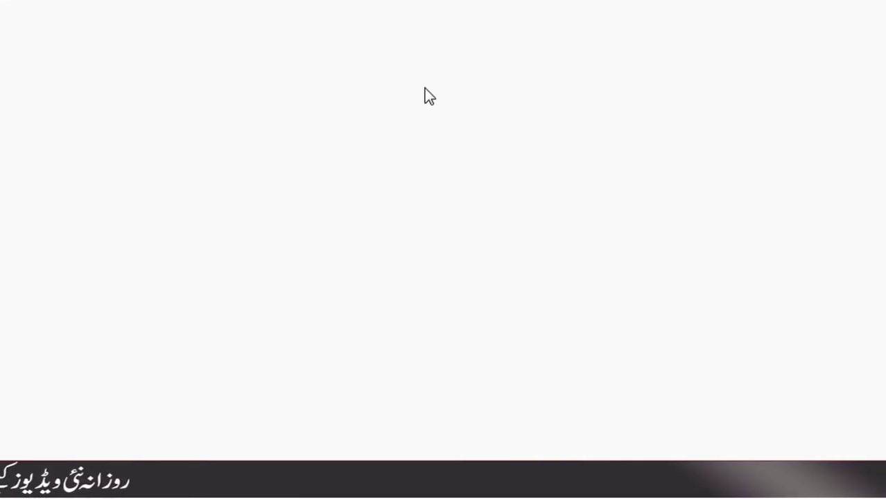
{"action": "right_click", "coordinate": [320, 239]}
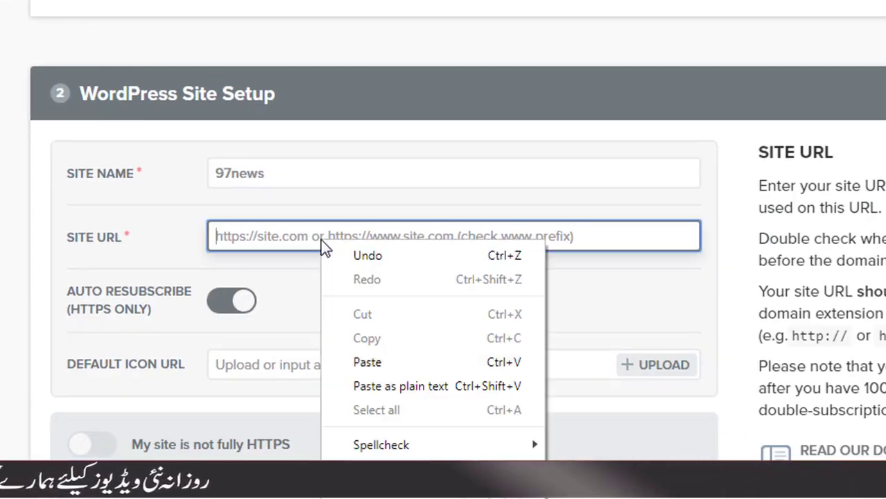
{"action": "left_click", "coordinate": [381, 362]}
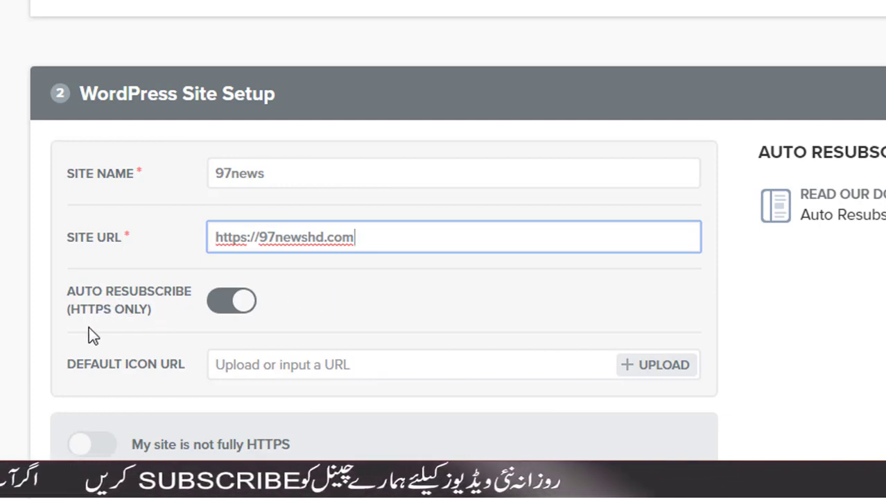
{"action": "left_click", "coordinate": [221, 239]}
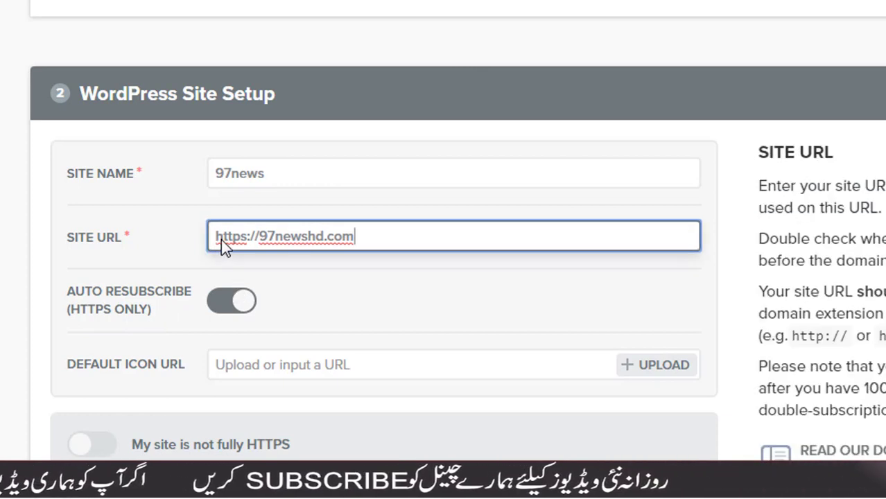
{"action": "left_click", "coordinate": [246, 237]}
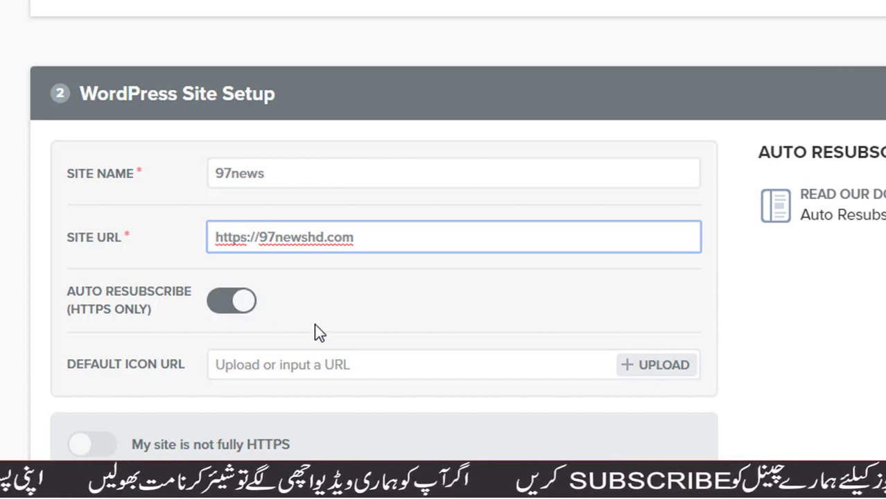
Step: Upload the 97 News logo image "download (1)" from the computer as the default icon and save its crop
{"action": "scroll", "coordinate": [315, 325], "scroll_direction": "down", "scroll_amount": 2}
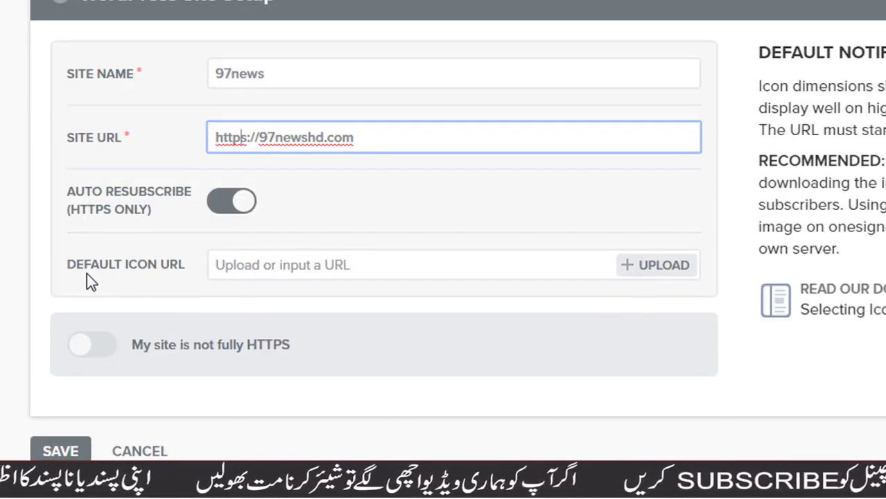
{"action": "left_click", "coordinate": [651, 268]}
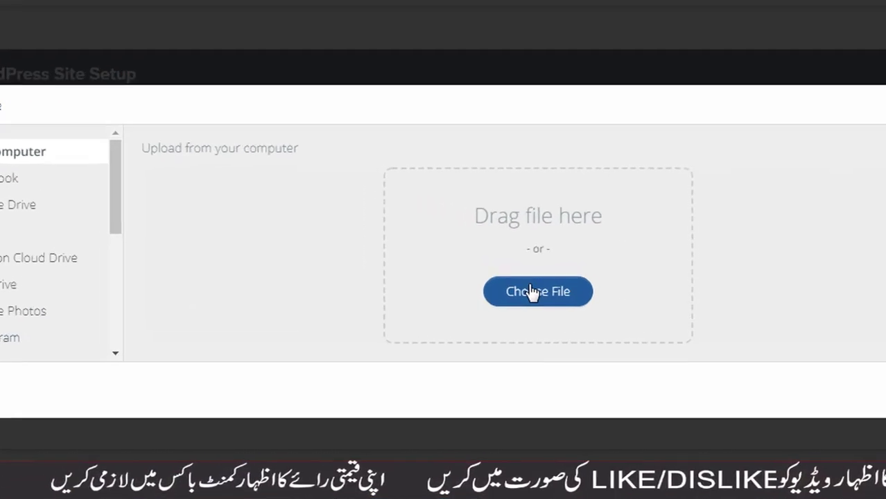
{"action": "left_click", "coordinate": [544, 315]}
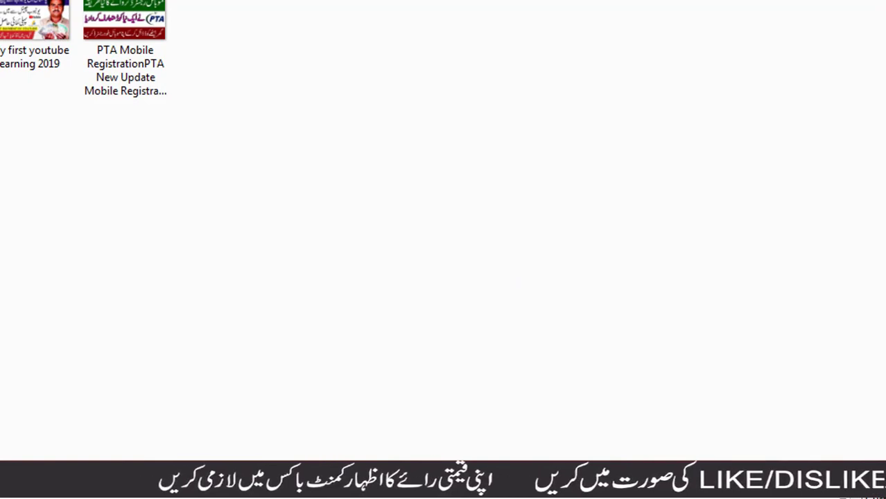
{"action": "key", "text": "alt+Up"}
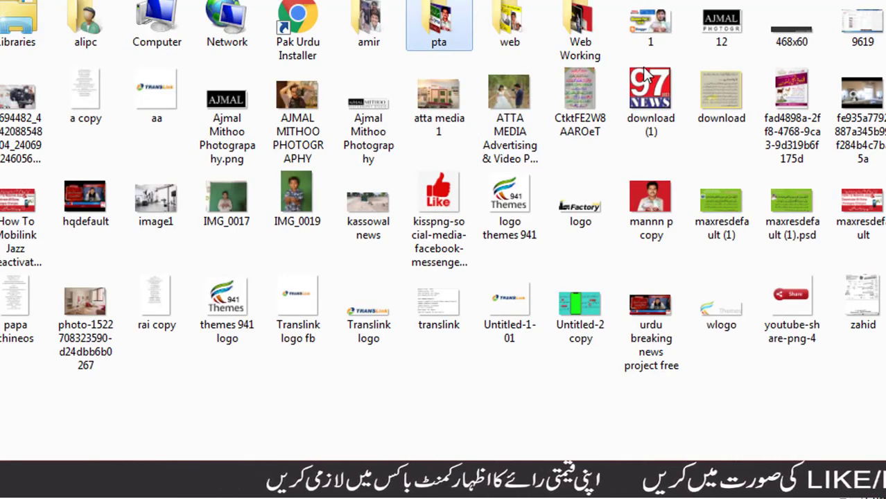
{"action": "left_click", "coordinate": [658, 86]}
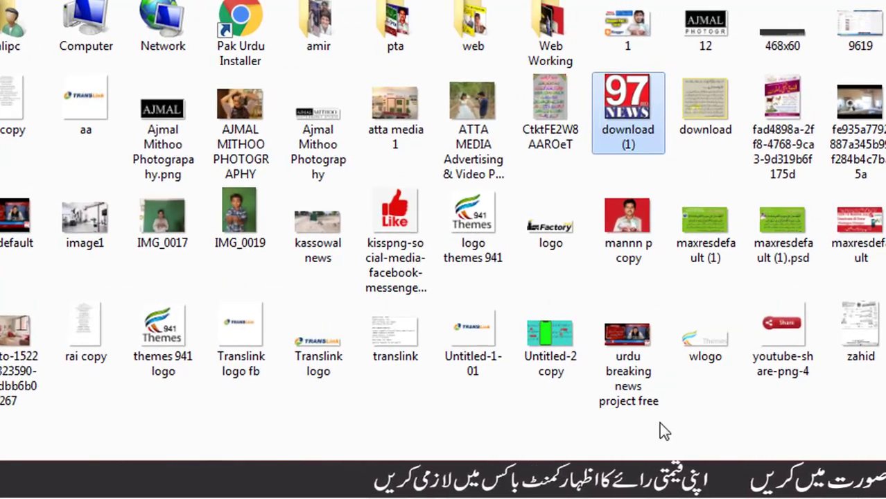
{"action": "key", "text": "Return"}
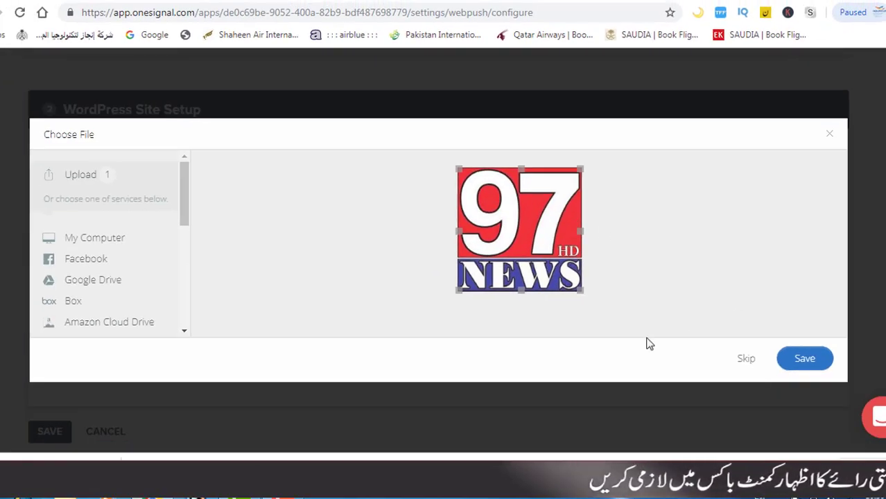
{"action": "left_click", "coordinate": [804, 360]}
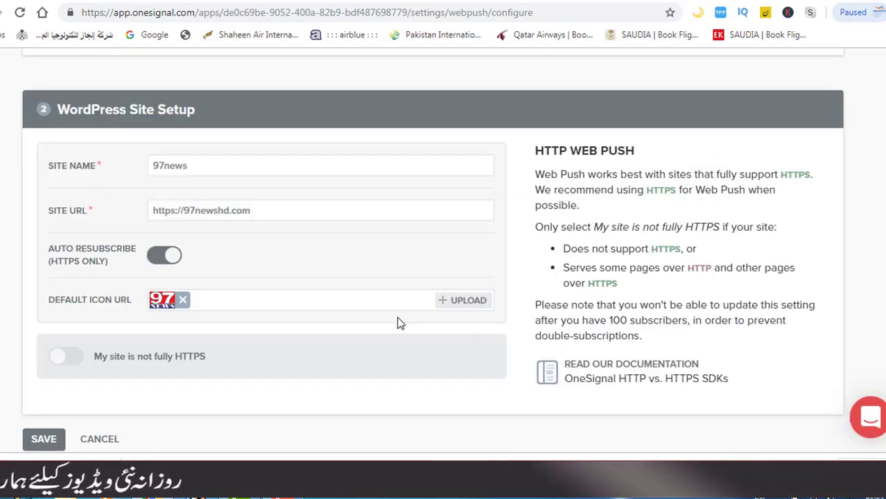
Step: Turn on the "My site is not fully HTTPS" option in the WordPress site setup
{"action": "scroll", "coordinate": [399, 323], "scroll_direction": "down", "scroll_amount": 1}
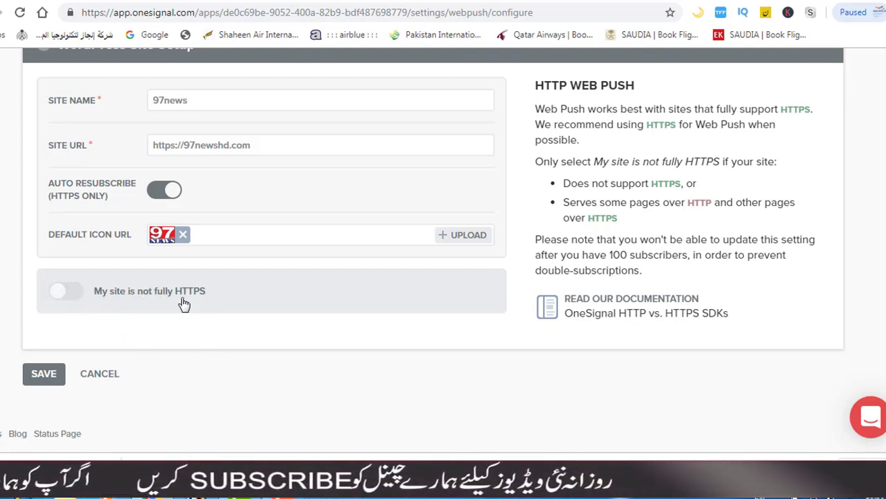
{"action": "left_click", "coordinate": [79, 296]}
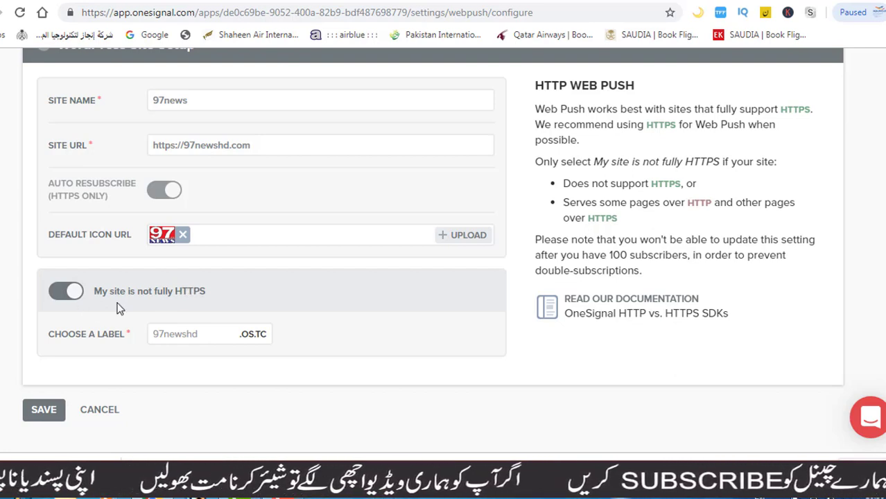
Step: Turn off the "My site is not fully HTTPS" option and save the WordPress site setup
{"action": "left_click", "coordinate": [195, 335]}
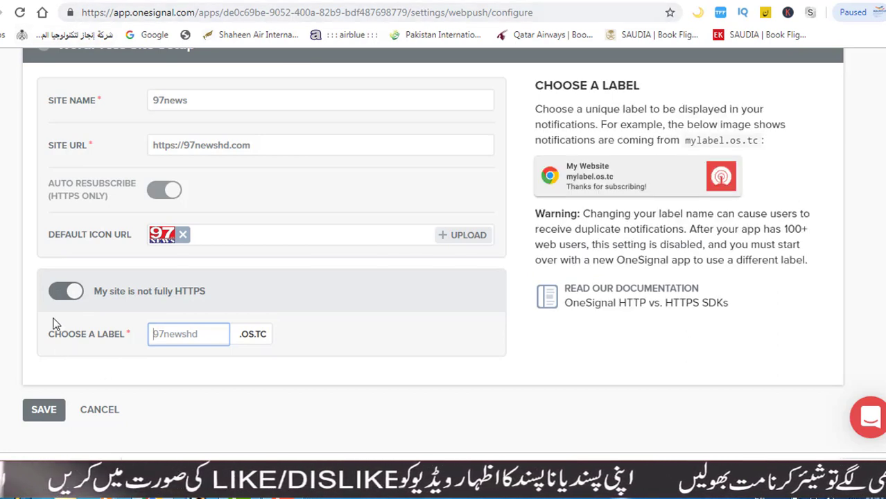
{"action": "left_click", "coordinate": [59, 294]}
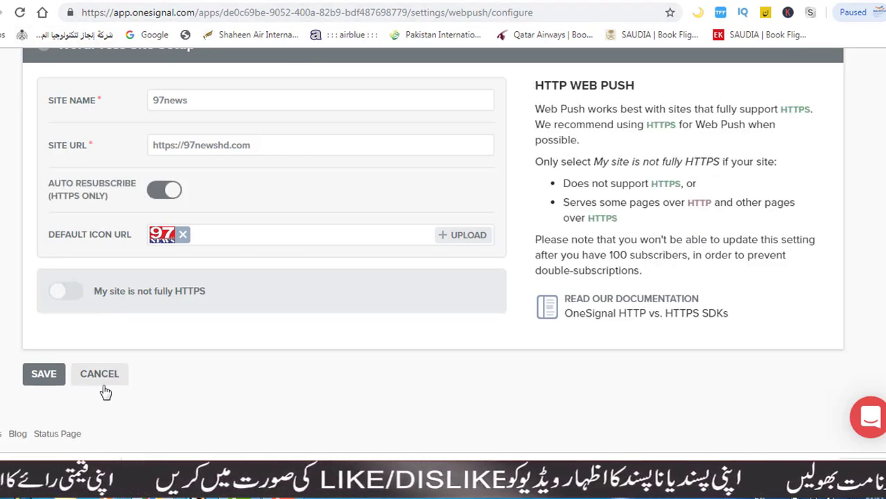
{"action": "left_click", "coordinate": [43, 375]}
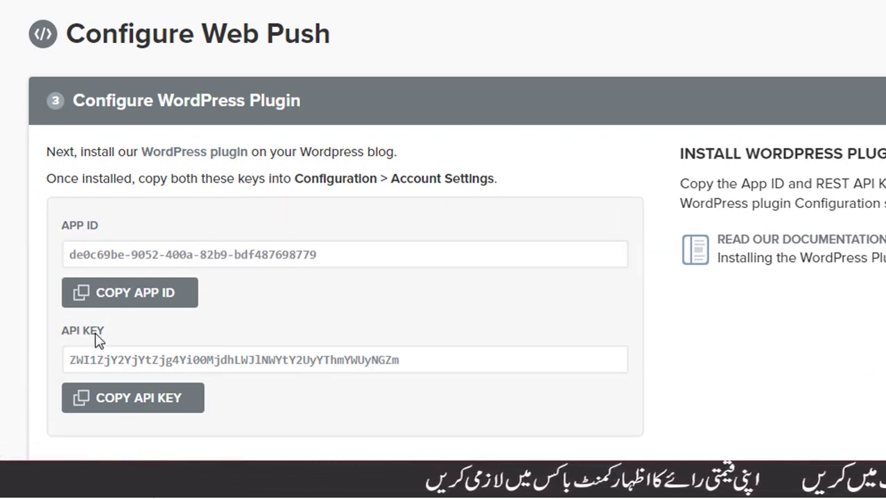
Step: Copy the OneSignal App ID and paste it into the App ID field of the WordPress plugin's configuration
{"action": "left_click", "coordinate": [158, 298]}
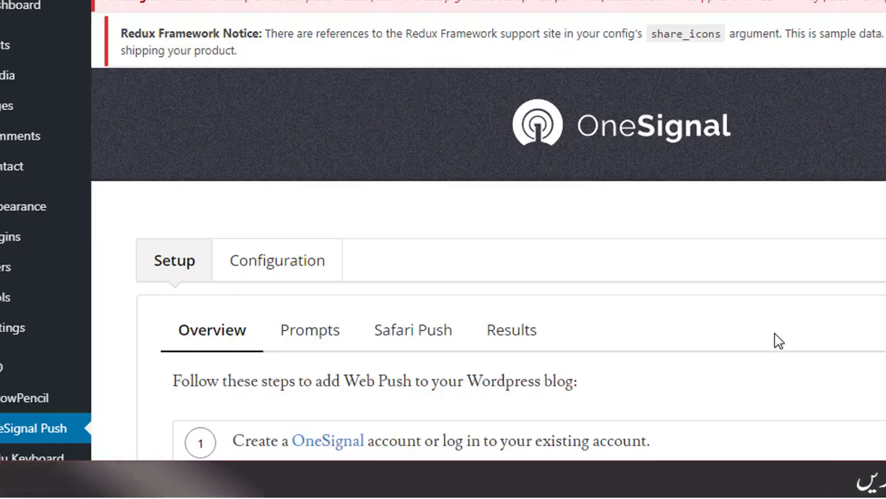
{"action": "scroll", "coordinate": [773, 339], "scroll_direction": "down", "scroll_amount": 4}
{"action": "scroll", "coordinate": [302, 176], "scroll_direction": "up", "scroll_amount": 3}
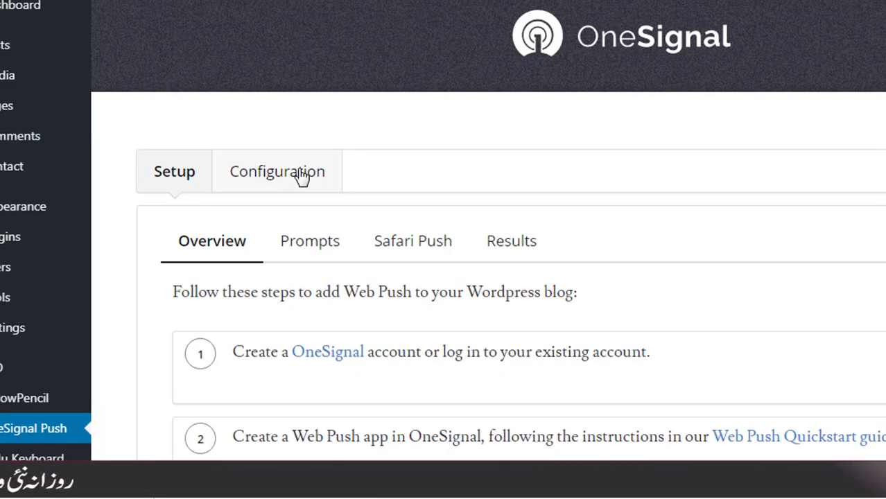
{"action": "left_click", "coordinate": [281, 180]}
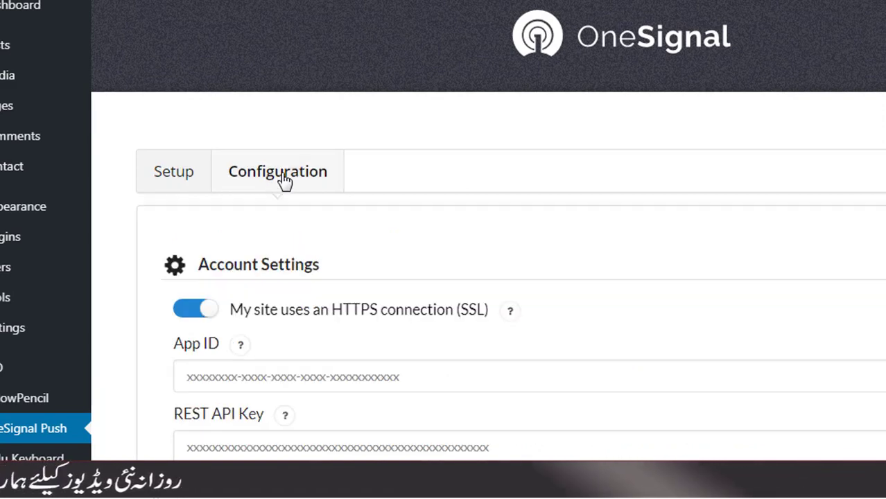
{"action": "scroll", "coordinate": [486, 190], "scroll_direction": "down", "scroll_amount": 3}
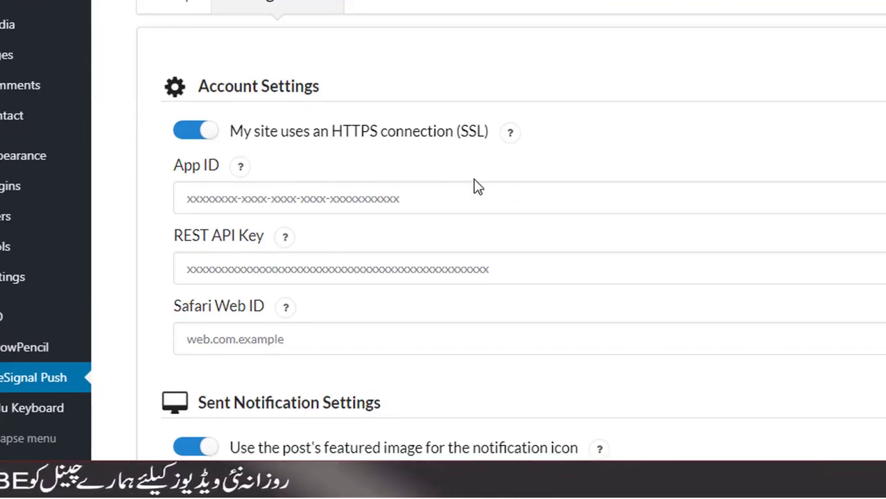
{"action": "left_click", "coordinate": [283, 201]}
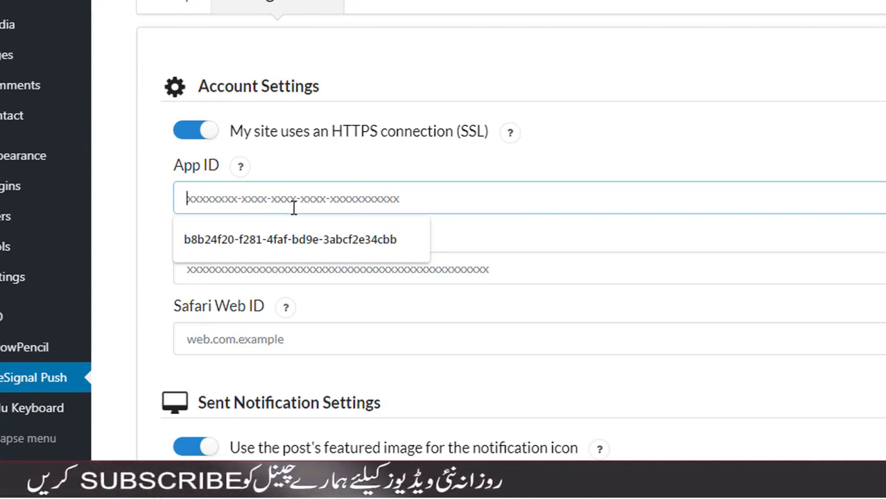
{"action": "key", "text": "ctrl+v"}
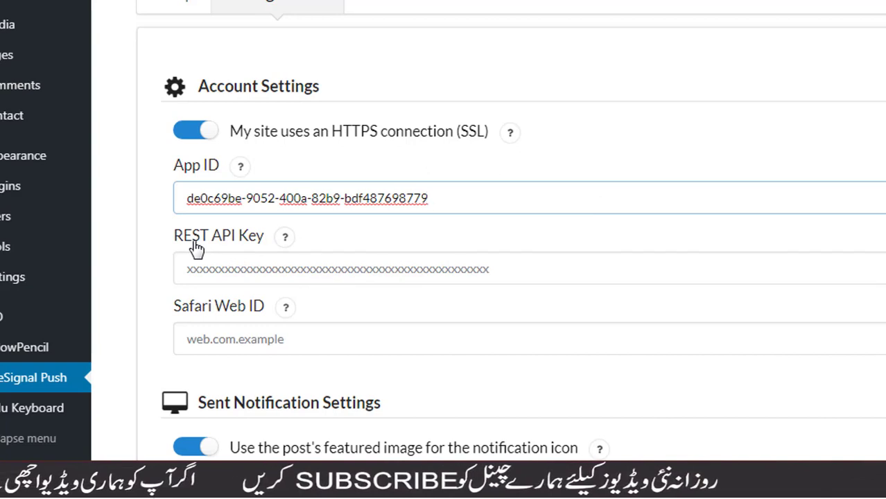
Step: Copy the OneSignal API key and paste it into the plugin's REST API Key field
{"action": "key", "text": "alt+Tab"}
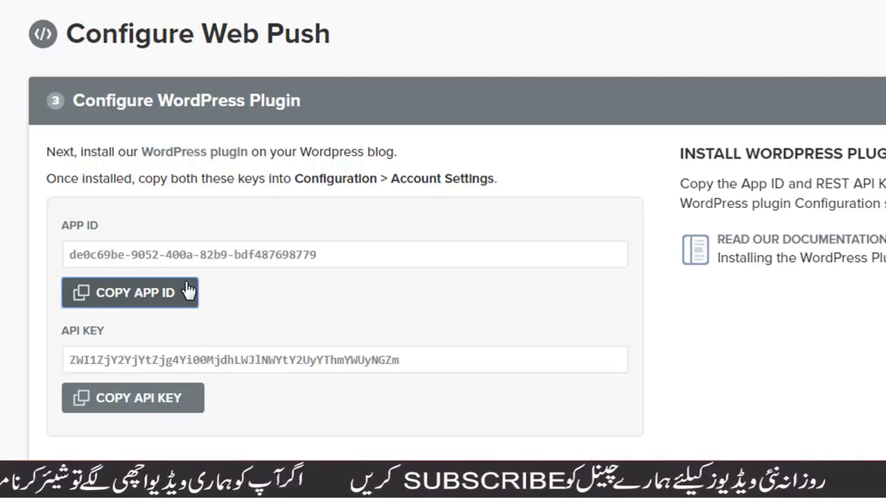
{"action": "left_click", "coordinate": [123, 400]}
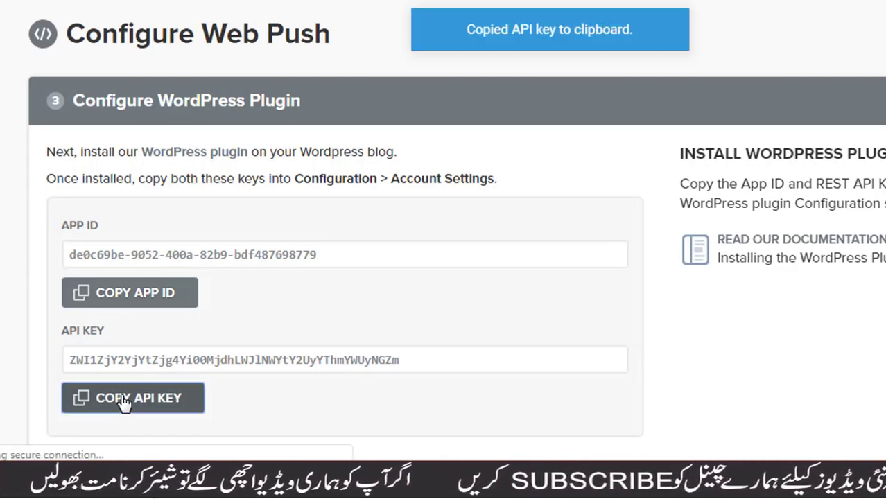
{"action": "key", "text": "alt+Tab"}
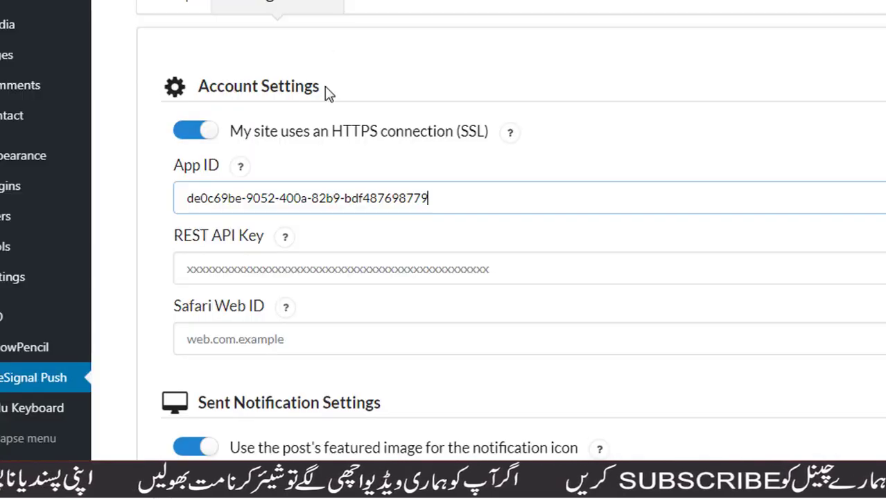
{"action": "left_click", "coordinate": [245, 265]}
{"action": "right_click", "coordinate": [244, 265]}
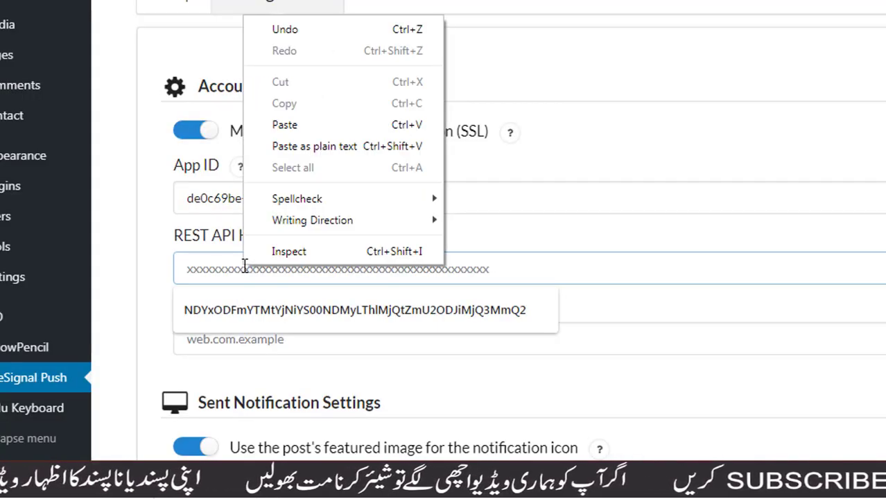
{"action": "left_click", "coordinate": [290, 128]}
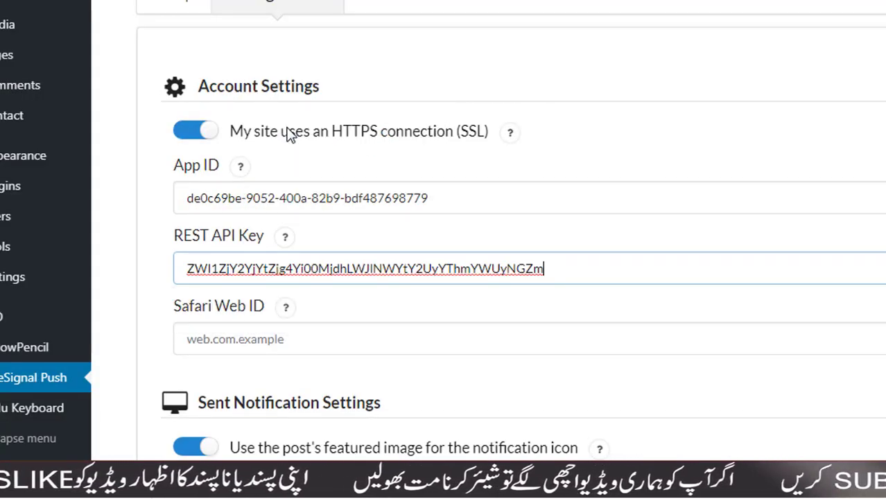
Step: Enter 97newhd.com as the Safari Web ID in the plugin's account settings
{"action": "left_click", "coordinate": [228, 341]}
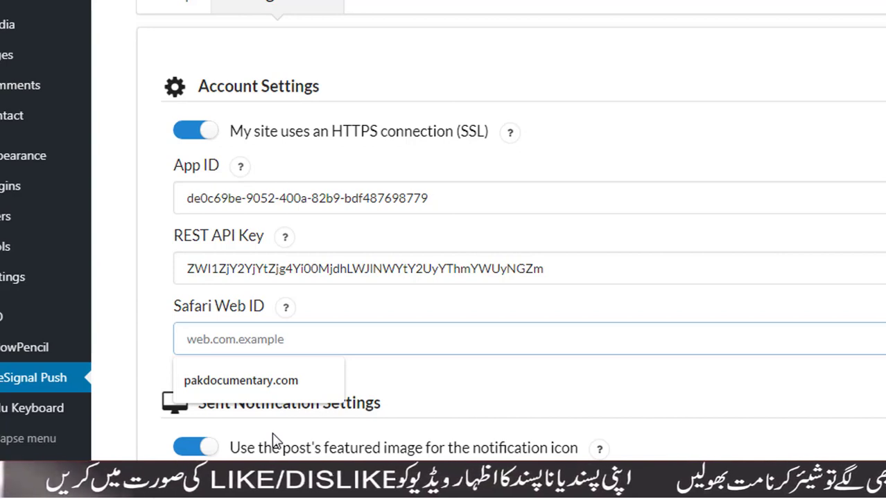
{"action": "type", "text": "97"}
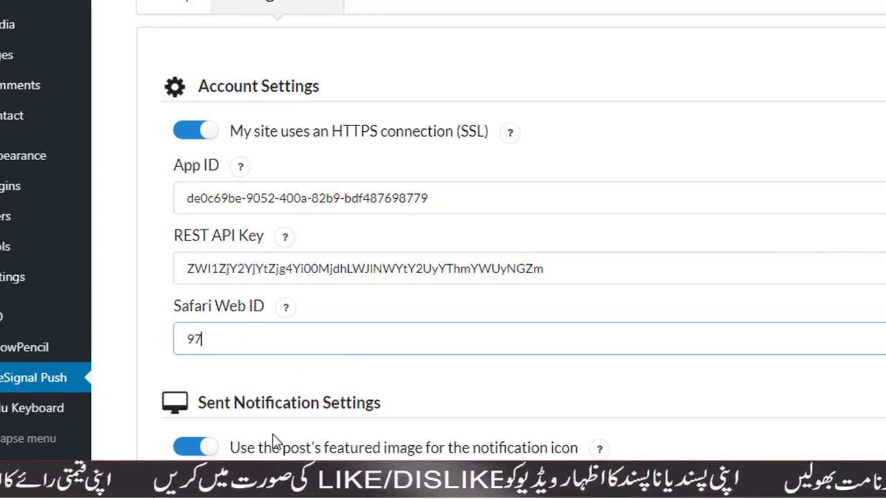
{"action": "type", "text": "new"}
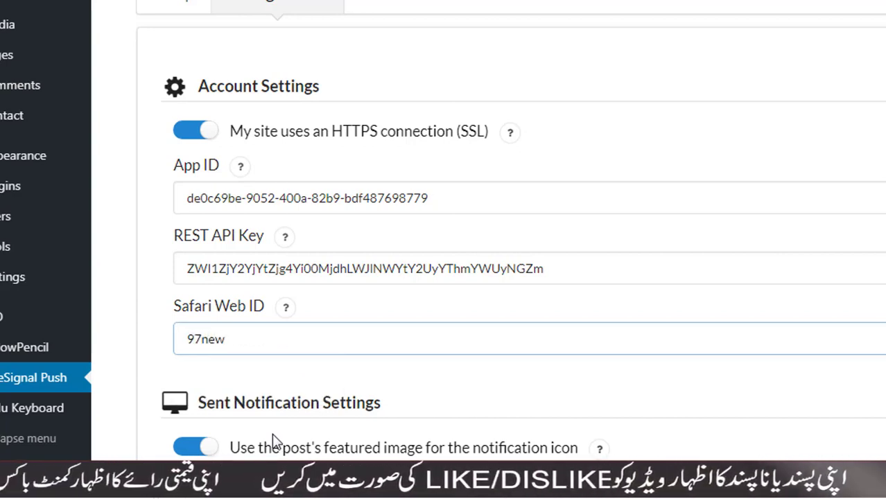
{"action": "type", "text": "hd.c"}
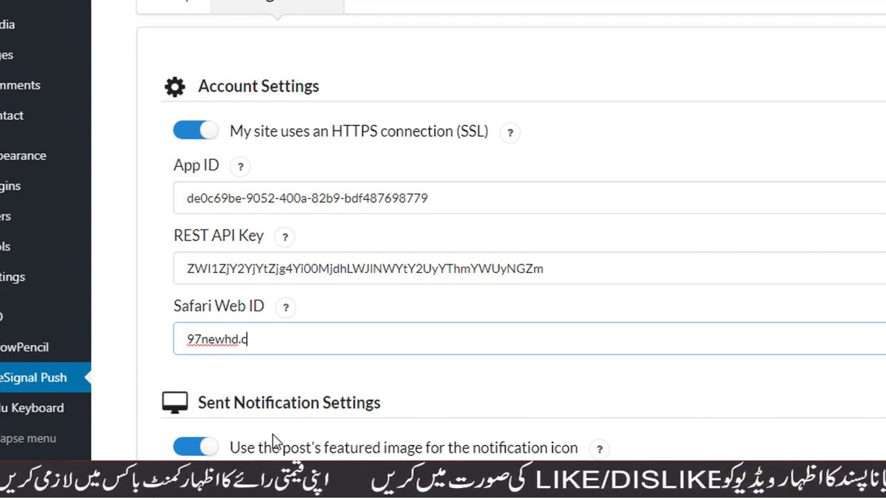
{"action": "type", "text": "om"}
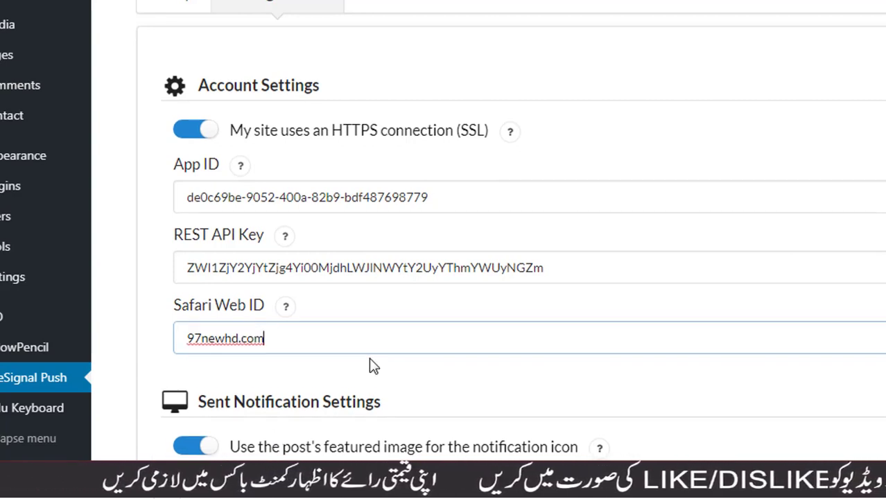
Step: Turn on sending notifications additionally to iOS & Android platforms in the Sent Notification Settings
{"action": "scroll", "coordinate": [371, 365], "scroll_direction": "down", "scroll_amount": 3}
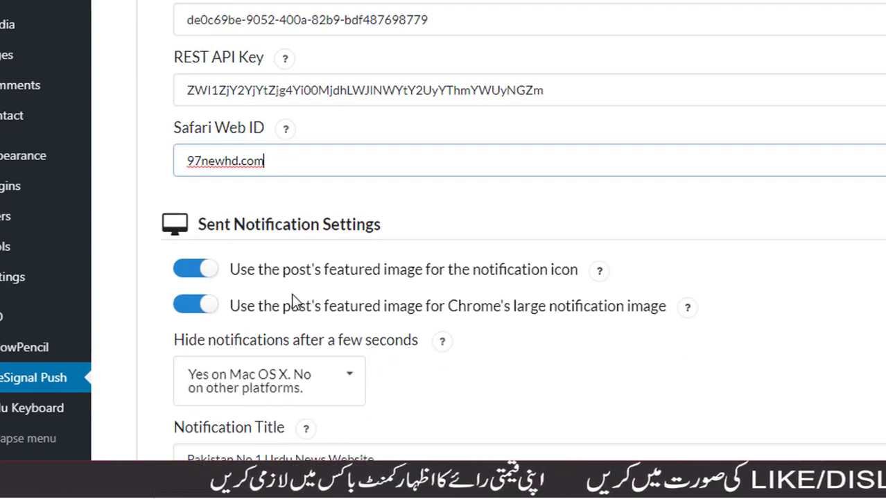
{"action": "scroll", "coordinate": [419, 339], "scroll_direction": "down", "scroll_amount": 4}
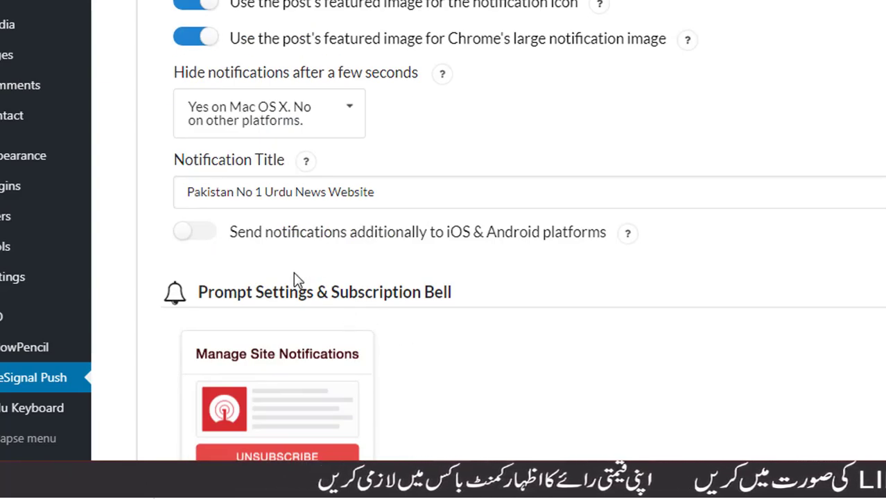
{"action": "left_click", "coordinate": [197, 233]}
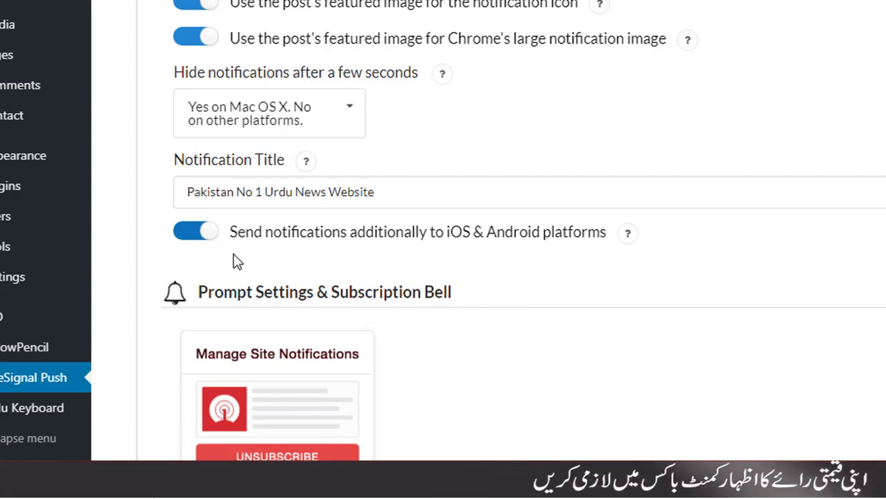
{"action": "scroll", "coordinate": [233, 257], "scroll_direction": "down", "scroll_amount": 3}
{"action": "scroll", "coordinate": [242, 242], "scroll_direction": "up", "scroll_amount": 2}
{"action": "scroll", "coordinate": [251, 232], "scroll_direction": "up", "scroll_amount": 1}
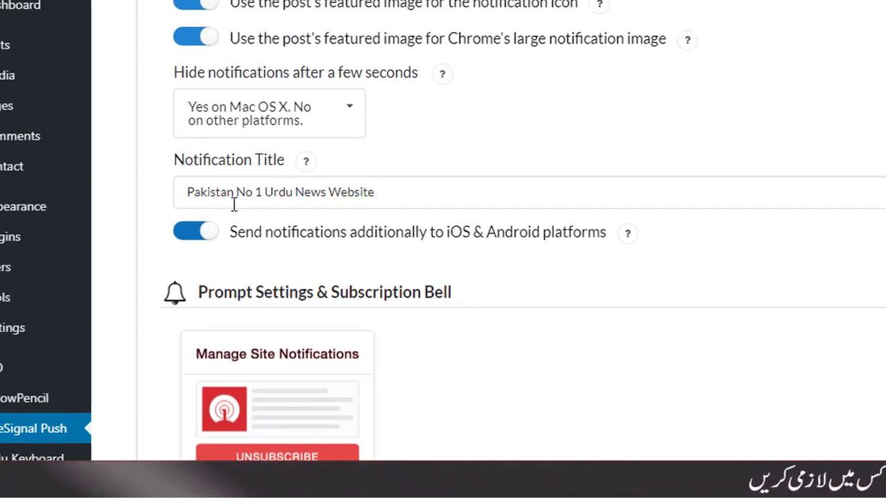
{"action": "left_click_drag", "start_coordinate": [413, 198], "coordinate": [185, 197]}
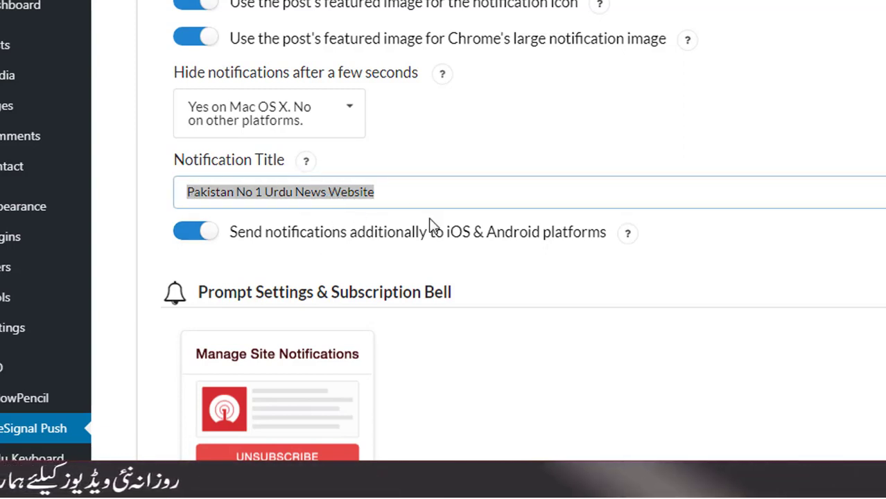
{"action": "left_click", "coordinate": [392, 192]}
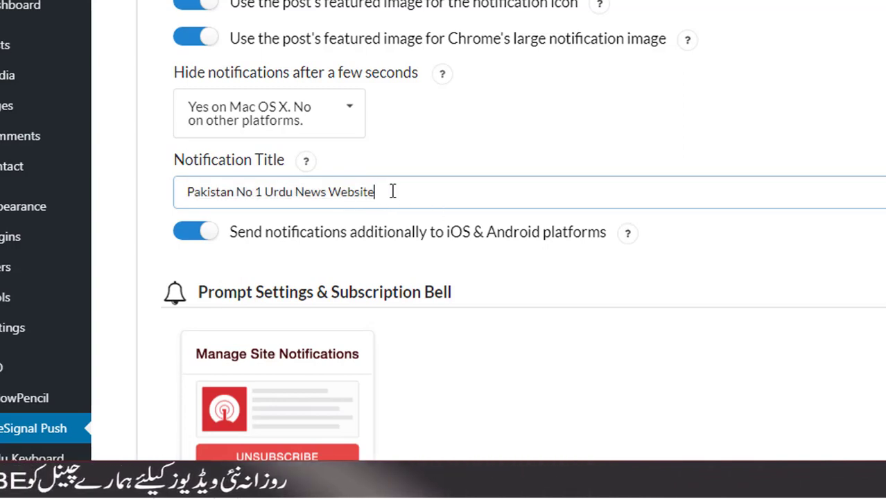
Step: In the prompt settings, turn on automatic prompting of new visitors and the Slide Prompt, with the full-screen prompt and Subscription Bell off
{"action": "scroll", "coordinate": [392, 198], "scroll_direction": "down", "scroll_amount": 4}
{"action": "scroll", "coordinate": [393, 197], "scroll_direction": "down", "scroll_amount": 3}
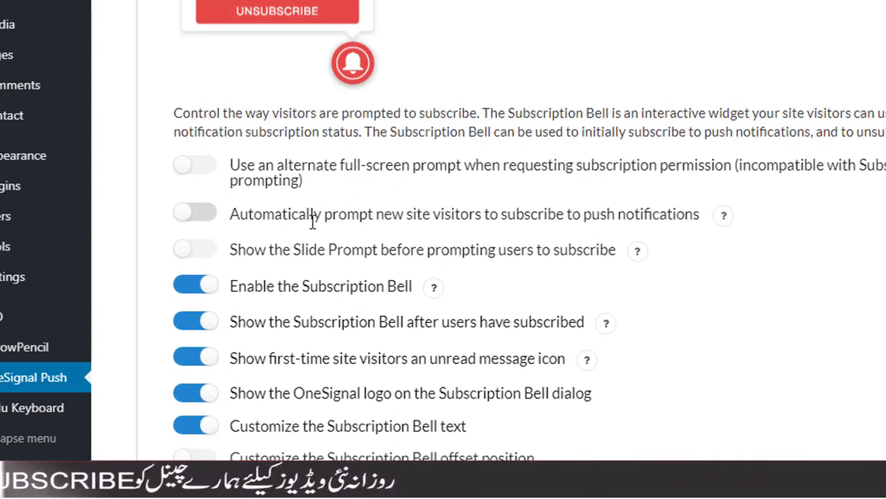
{"action": "left_click", "coordinate": [198, 166]}
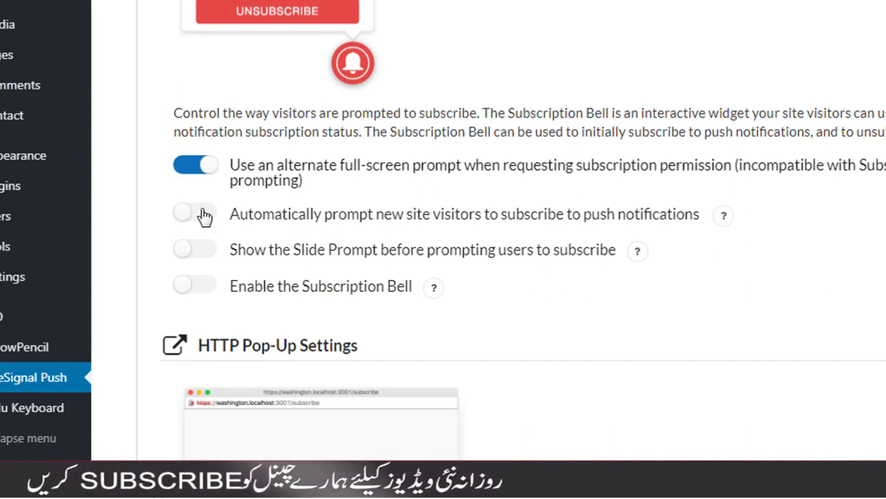
{"action": "left_click", "coordinate": [202, 214]}
{"action": "left_click", "coordinate": [208, 251]}
{"action": "left_click", "coordinate": [207, 282]}
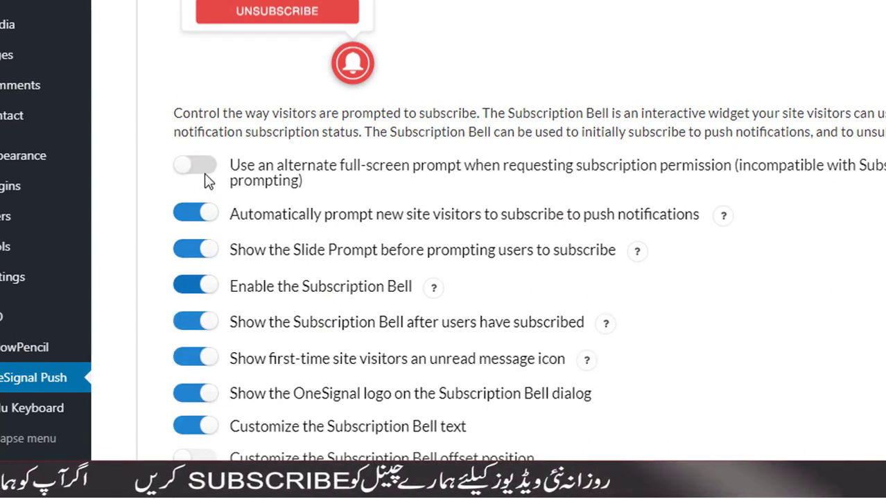
{"action": "left_click", "coordinate": [236, 175]}
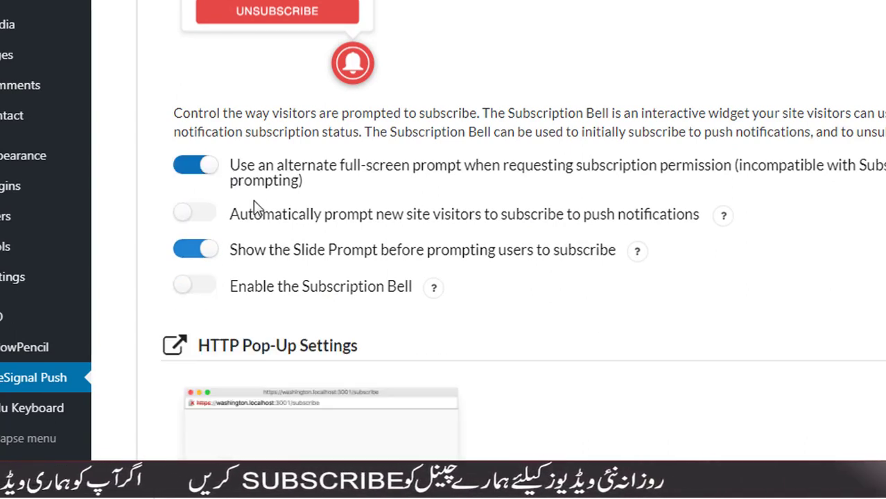
{"action": "left_click", "coordinate": [208, 172]}
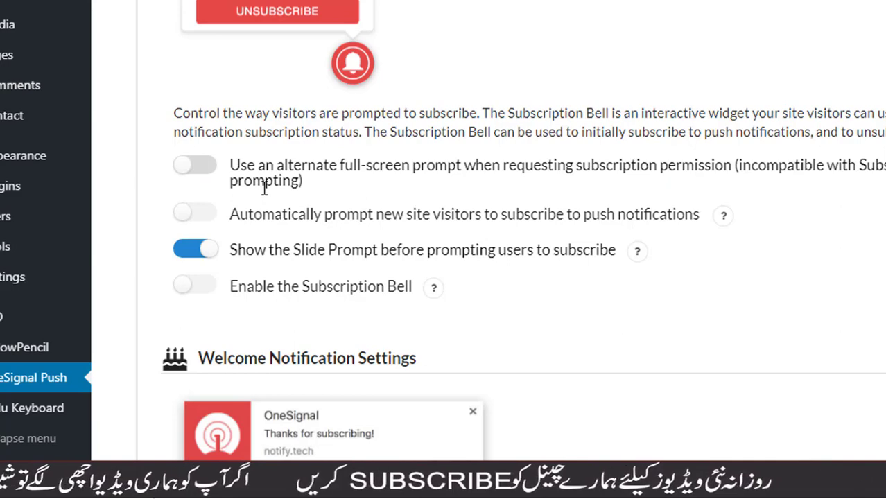
{"action": "left_click", "coordinate": [206, 179]}
{"action": "left_click", "coordinate": [212, 216]}
Step: Turn on automatic push notifications for posts published from 3rd party plugins and save the plugin configuration
{"action": "scroll", "coordinate": [373, 282], "scroll_direction": "down", "scroll_amount": 6}
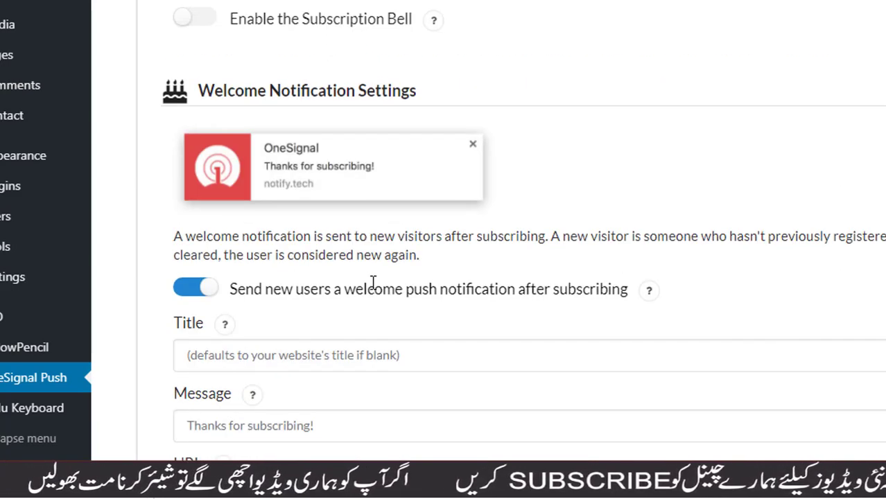
{"action": "scroll", "coordinate": [373, 286], "scroll_direction": "down", "scroll_amount": 2}
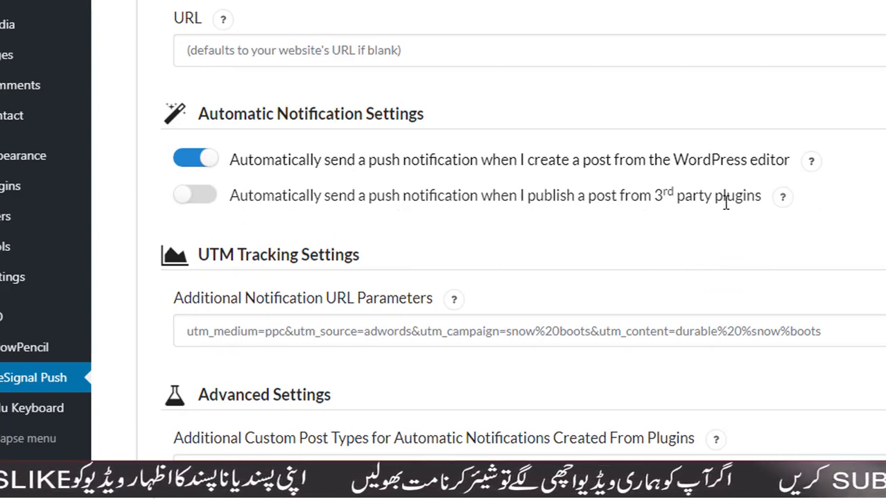
{"action": "left_click", "coordinate": [202, 196]}
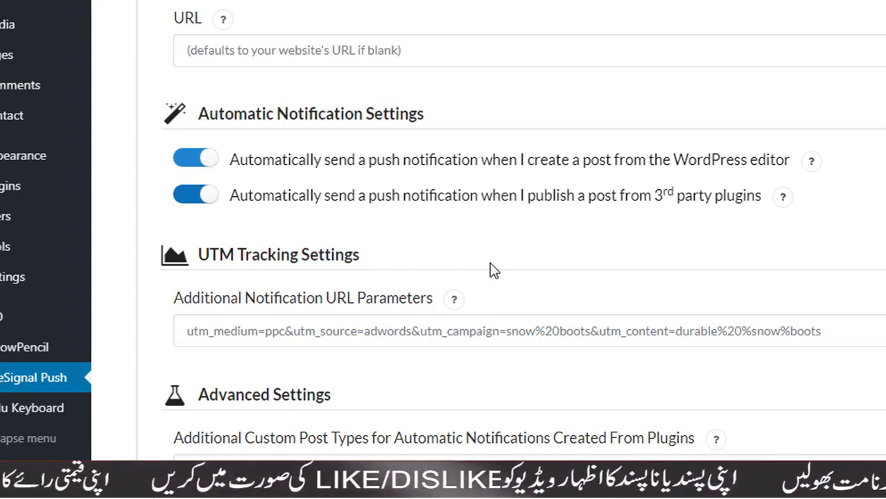
{"action": "scroll", "coordinate": [489, 270], "scroll_direction": "down", "scroll_amount": 4}
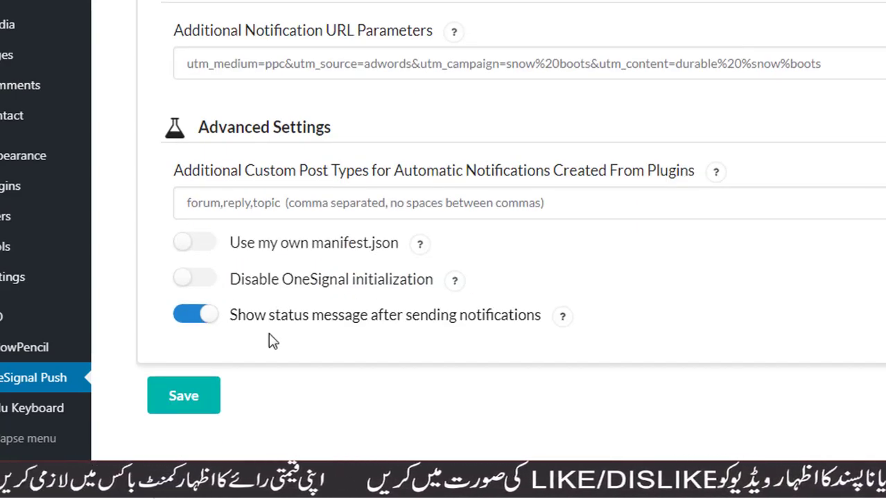
{"action": "left_click", "coordinate": [192, 399]}
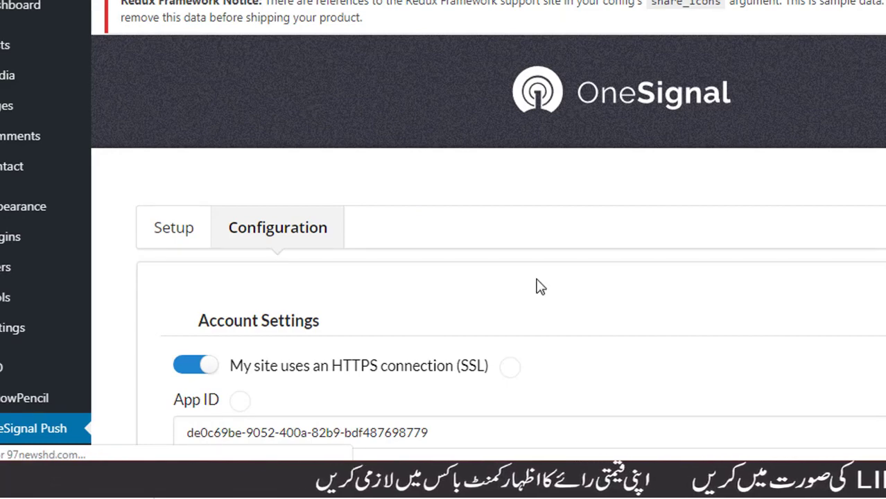
Step: Open the live 97newshd.com website in a new browser tab and switch to it
{"action": "scroll", "coordinate": [541, 287], "scroll_direction": "down", "scroll_amount": 5}
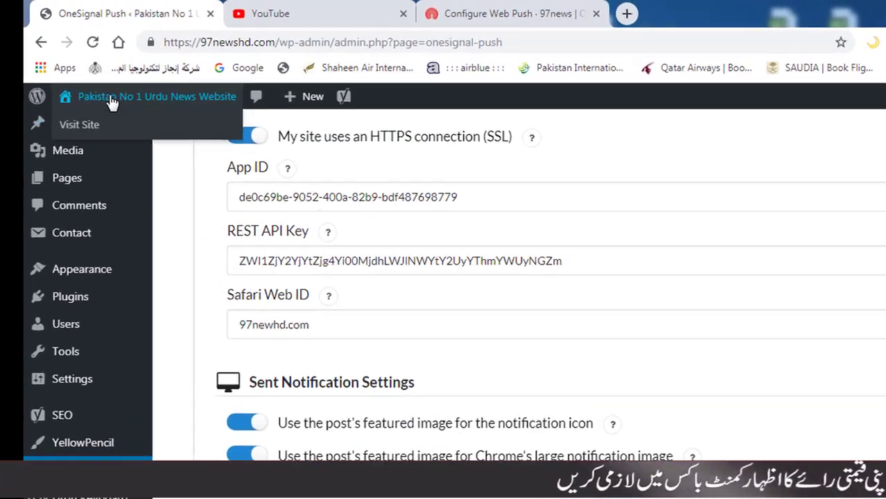
{"action": "mouse_move", "coordinate": [109, 51]}
{"action": "right_click", "coordinate": [131, 202]}
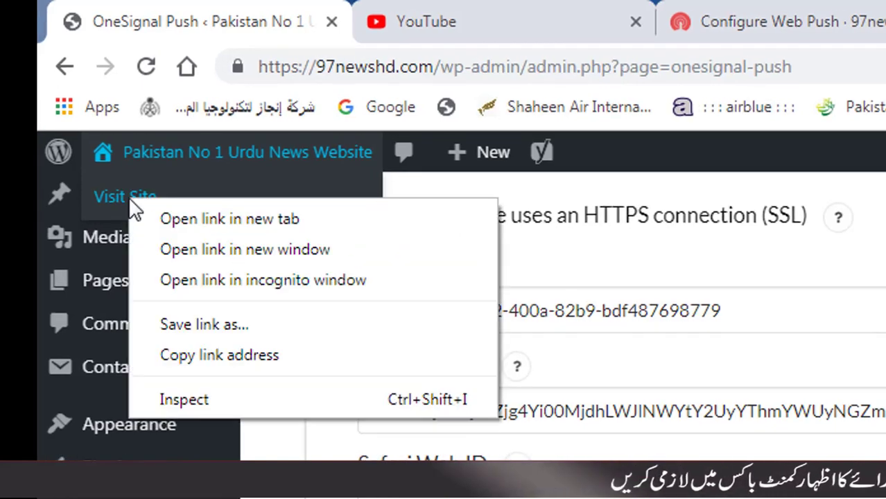
{"action": "left_click", "coordinate": [192, 217]}
{"action": "left_click", "coordinate": [423, 21]}
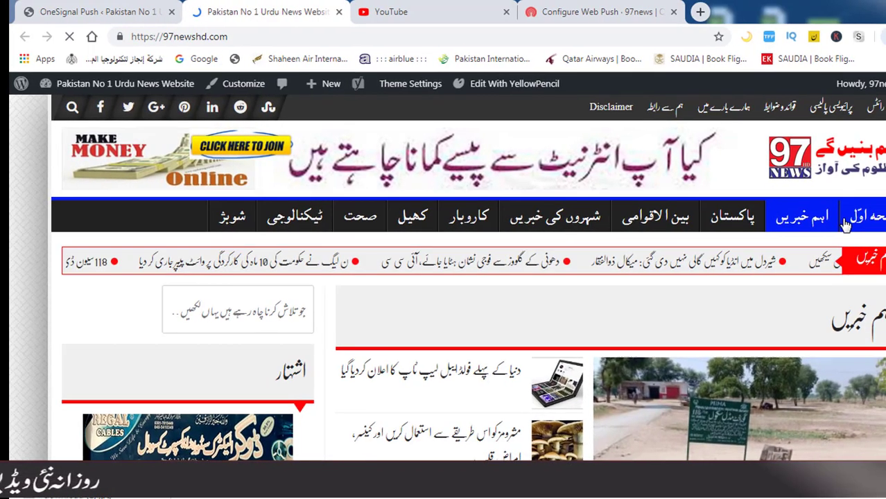
Step: Browse the site's home page to check for the push notification subscription prompt
{"action": "scroll", "coordinate": [791, 225], "scroll_direction": "down", "scroll_amount": 5}
{"action": "scroll", "coordinate": [789, 221], "scroll_direction": "down", "scroll_amount": 5}
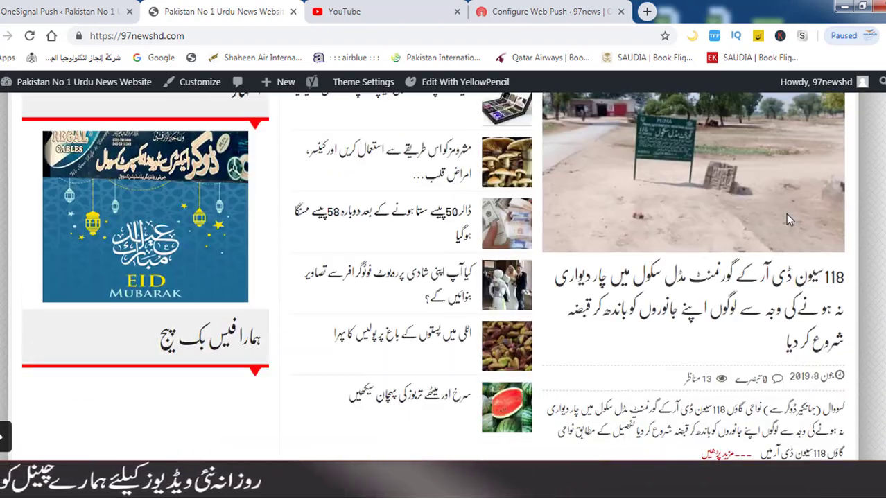
{"action": "scroll", "coordinate": [785, 213], "scroll_direction": "up", "scroll_amount": 5}
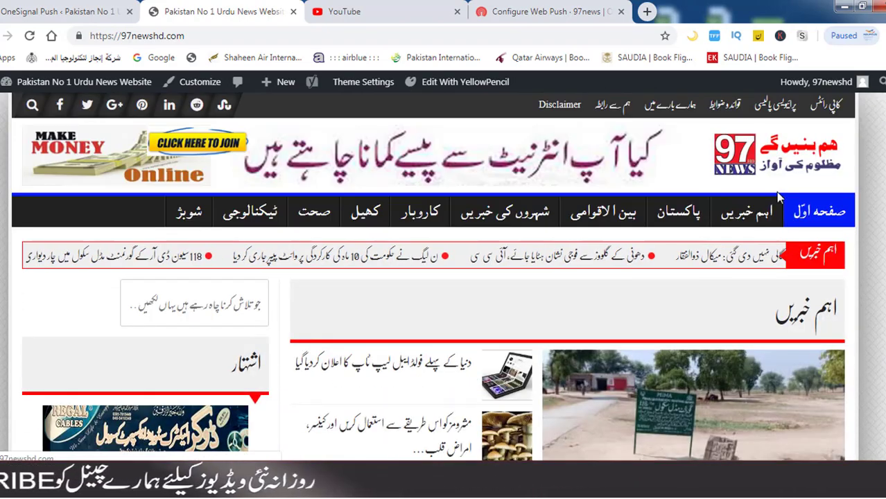
{"action": "scroll", "coordinate": [776, 192], "scroll_direction": "down", "scroll_amount": 4}
{"action": "scroll", "coordinate": [775, 192], "scroll_direction": "down", "scroll_amount": 8}
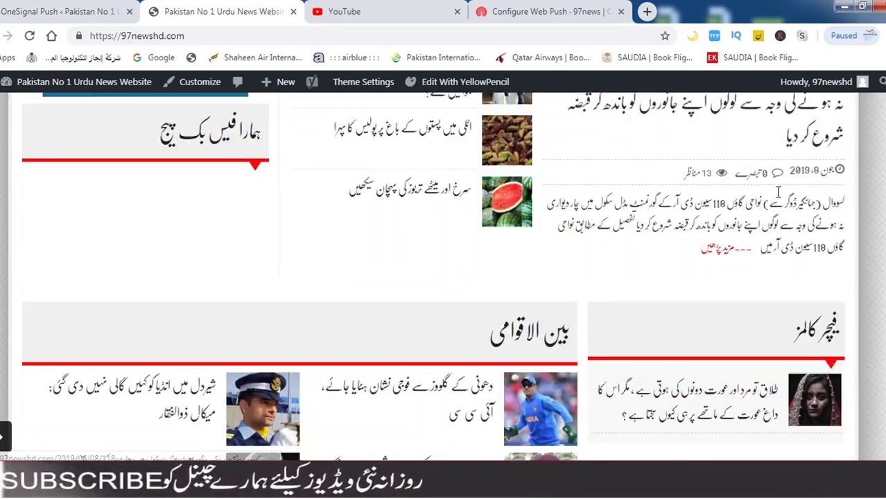
{"action": "scroll", "coordinate": [778, 198], "scroll_direction": "up", "scroll_amount": 3}
{"action": "scroll", "coordinate": [780, 198], "scroll_direction": "up", "scroll_amount": 4}
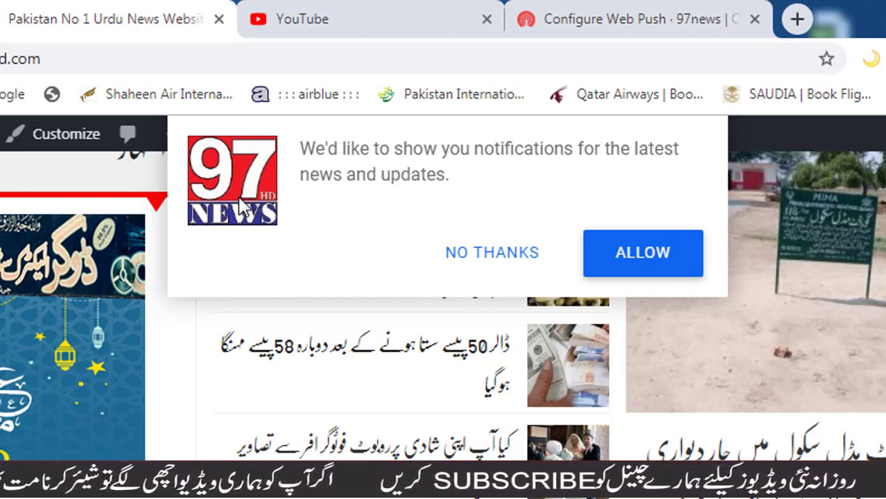
{"action": "left_click_drag", "start_coordinate": [171, 119], "coordinate": [289, 241]}
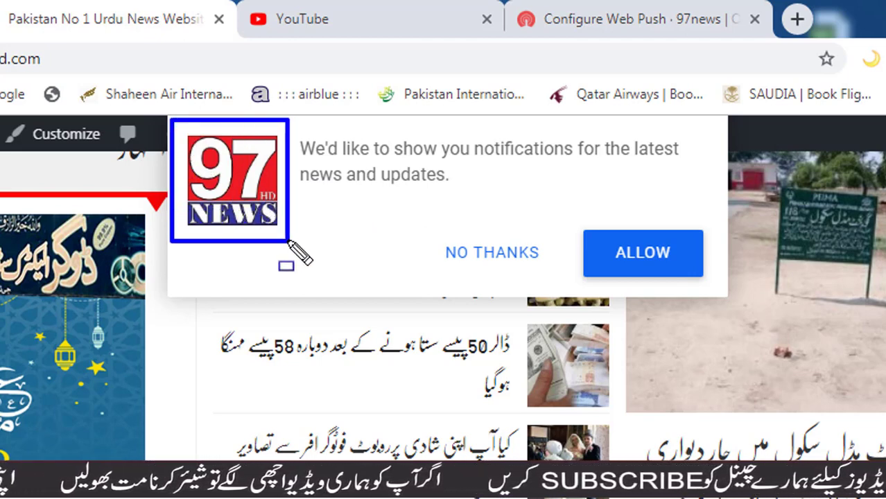
{"action": "mouse_move", "coordinate": [294, 120]}
{"action": "left_mouse_down"}
{"action": "mouse_move", "coordinate": [308, 166]}
{"action": "mouse_move", "coordinate": [442, 194]}
{"action": "mouse_move", "coordinate": [704, 197]}
{"action": "left_mouse_up"}
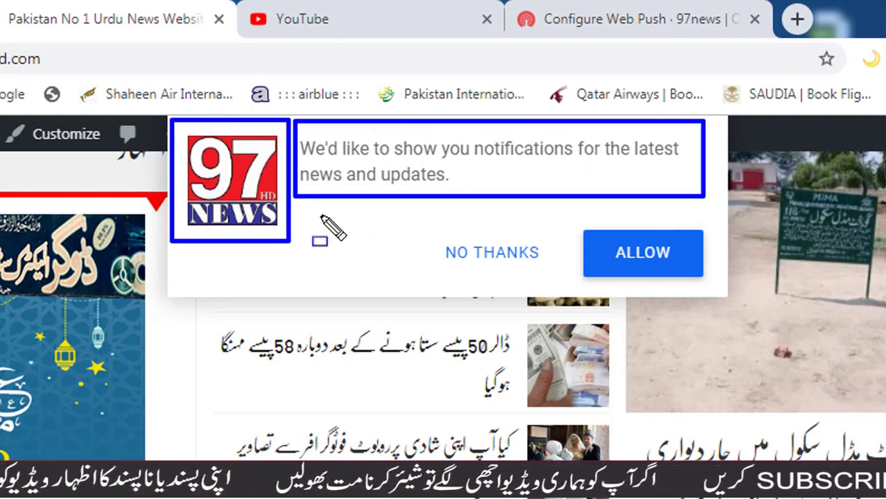
{"action": "mouse_move", "coordinate": [555, 210]}
{"action": "left_mouse_down"}
{"action": "mouse_move", "coordinate": [670, 281]}
{"action": "mouse_move", "coordinate": [736, 298]}
{"action": "left_mouse_up"}
{"action": "mouse_move", "coordinate": [411, 217]}
{"action": "left_mouse_down"}
{"action": "mouse_move", "coordinate": [541, 271]}
{"action": "mouse_move", "coordinate": [551, 286]}
{"action": "left_mouse_up"}
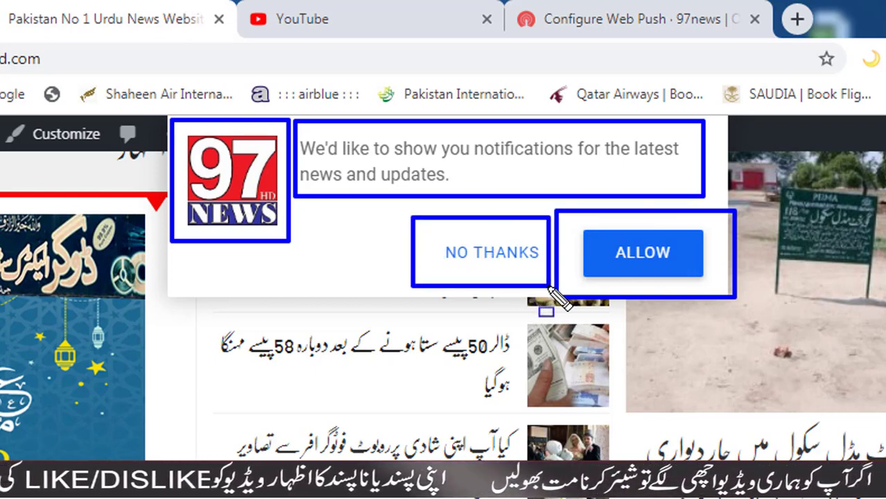
{"action": "key", "text": "e"}
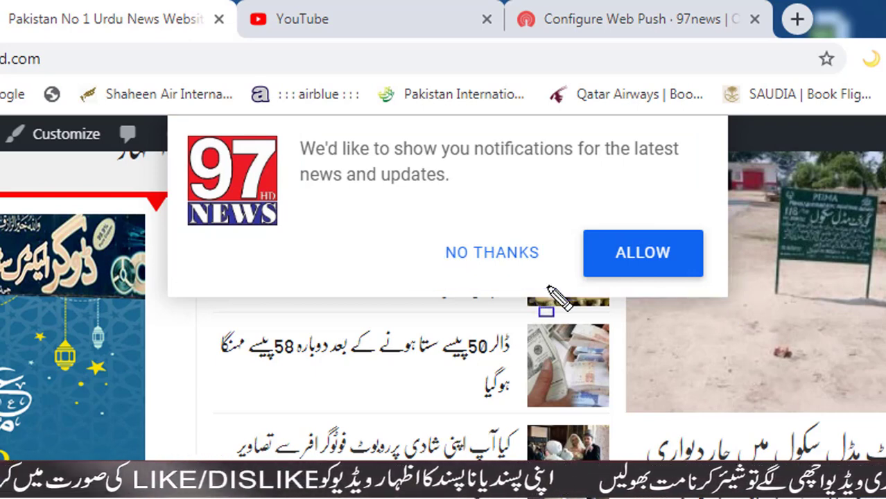
{"action": "key", "text": "Escape"}
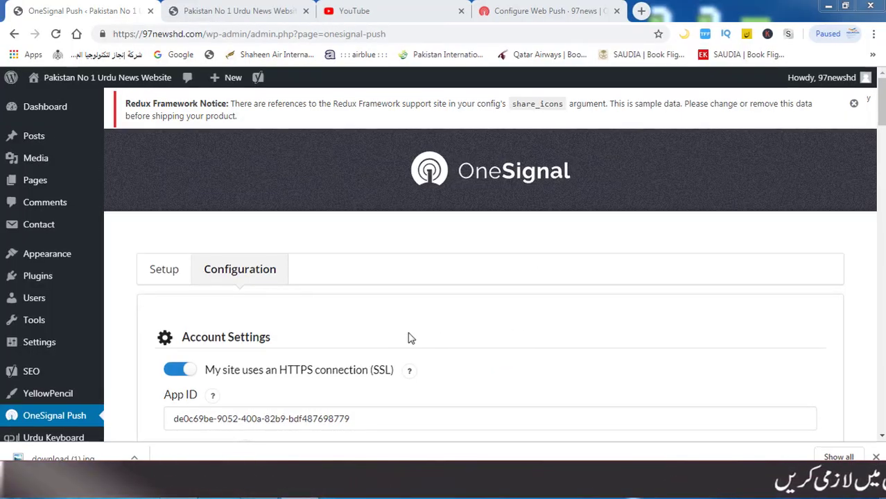
Step: Check the Urdu notification prompt on the live site and return to the OneSignal plugin settings
{"action": "left_click", "coordinate": [217, 7]}
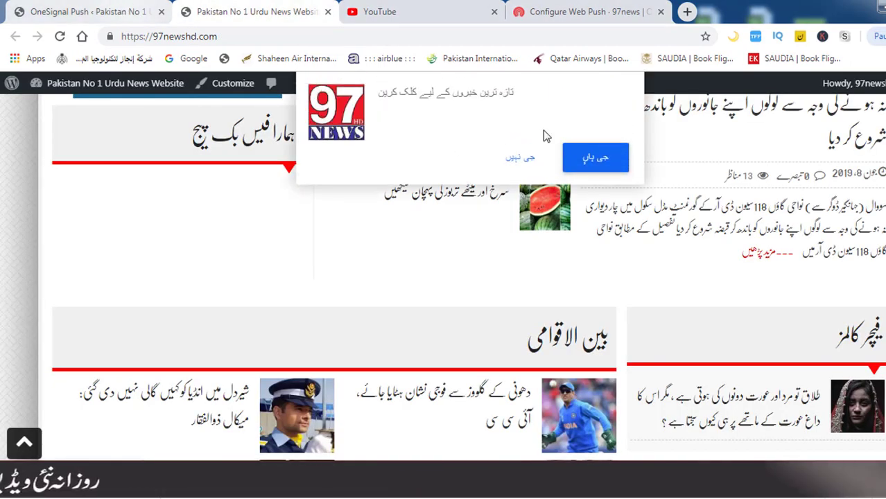
{"action": "left_click", "coordinate": [82, 10]}
{"action": "scroll", "coordinate": [392, 320], "scroll_direction": "down", "scroll_amount": 2}
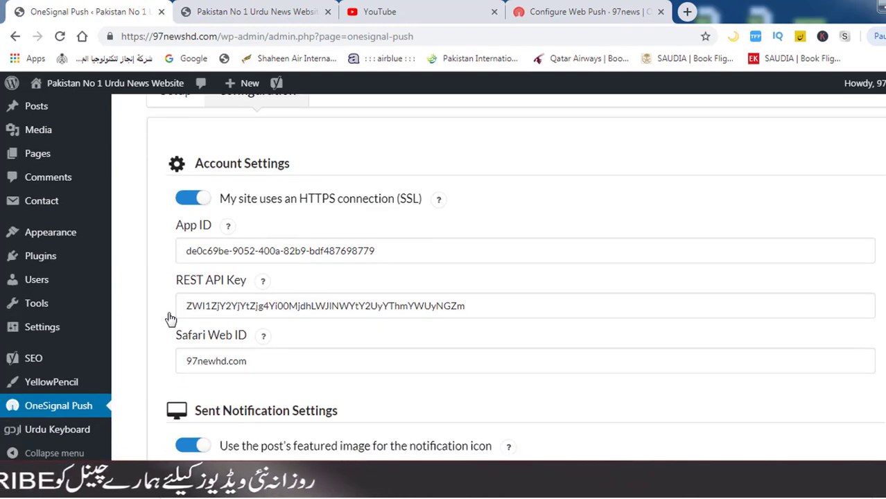
Step: Reload the OneSignal Push plugin page and go to the HTTP Pop-Up Prompt text settings
{"action": "left_click", "coordinate": [71, 411]}
{"action": "scroll", "coordinate": [420, 334], "scroll_direction": "down", "scroll_amount": 3}
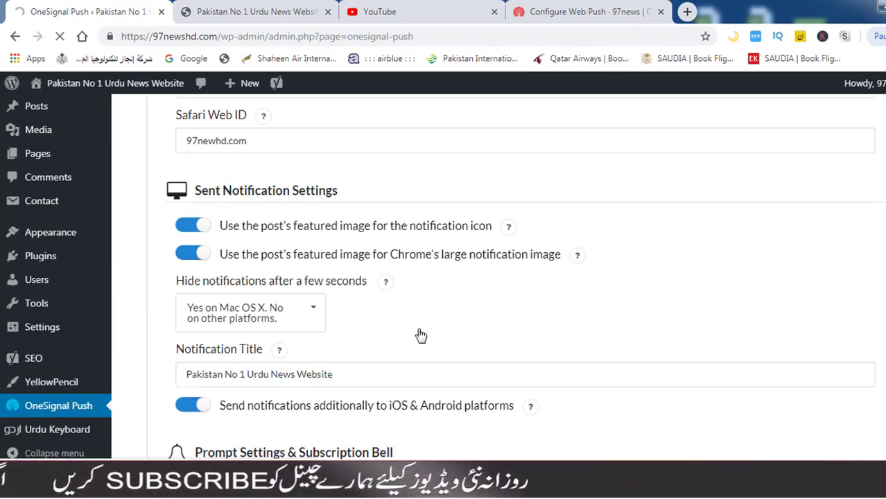
{"action": "scroll", "coordinate": [421, 336], "scroll_direction": "down", "scroll_amount": 7}
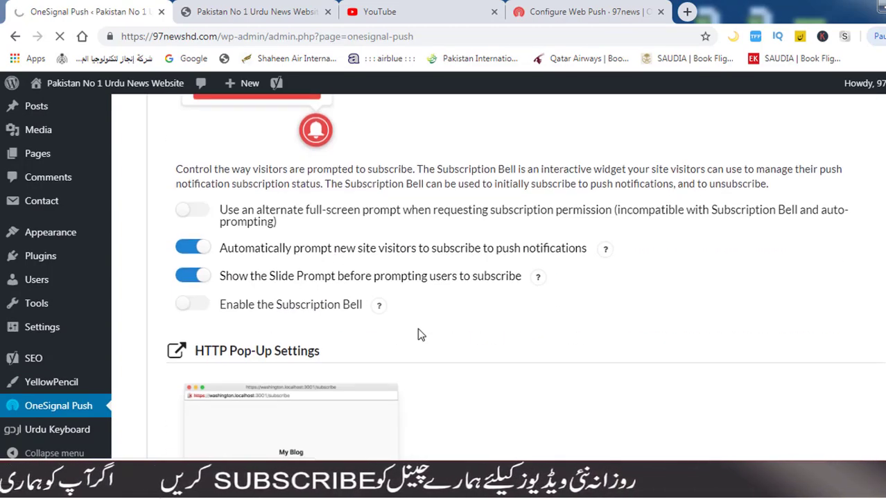
{"action": "scroll", "coordinate": [417, 328], "scroll_direction": "down", "scroll_amount": 4}
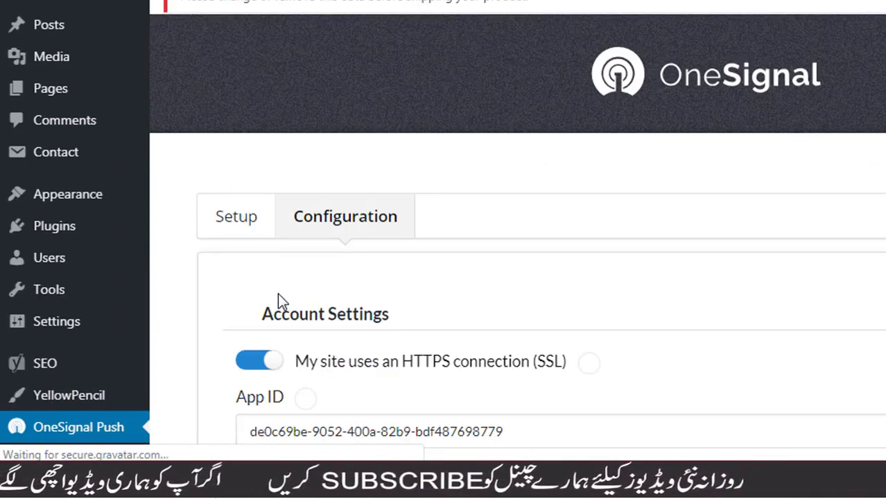
{"action": "scroll", "coordinate": [337, 322], "scroll_direction": "down", "scroll_amount": 15}
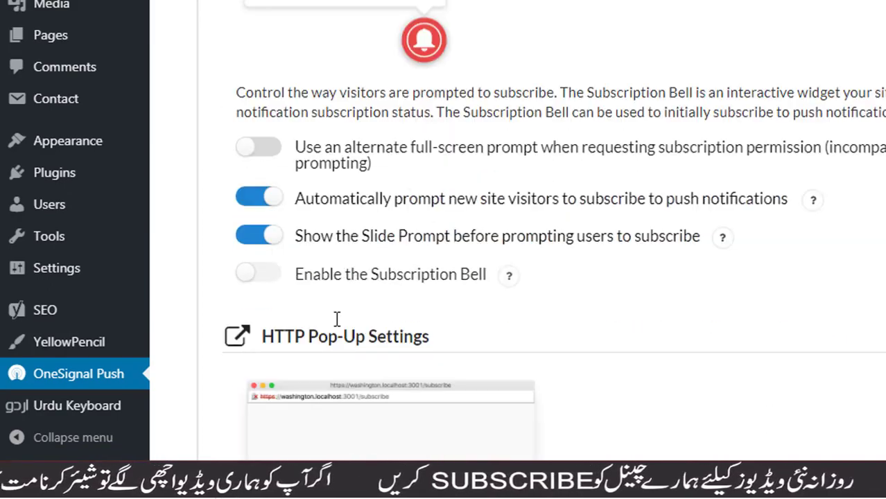
{"action": "scroll", "coordinate": [337, 319], "scroll_direction": "down", "scroll_amount": 9}
{"action": "scroll", "coordinate": [291, 304], "scroll_direction": "up", "scroll_amount": 2}
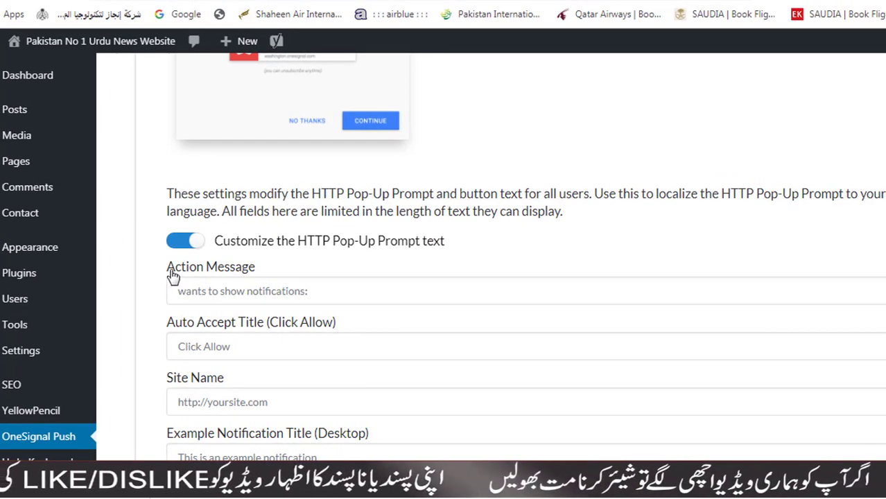
Step: Enter the Urdu text "تازہ تریں خبروں کے لیے" as the HTTP Pop-Up Prompt's Action Message
{"action": "left_click", "coordinate": [275, 291]}
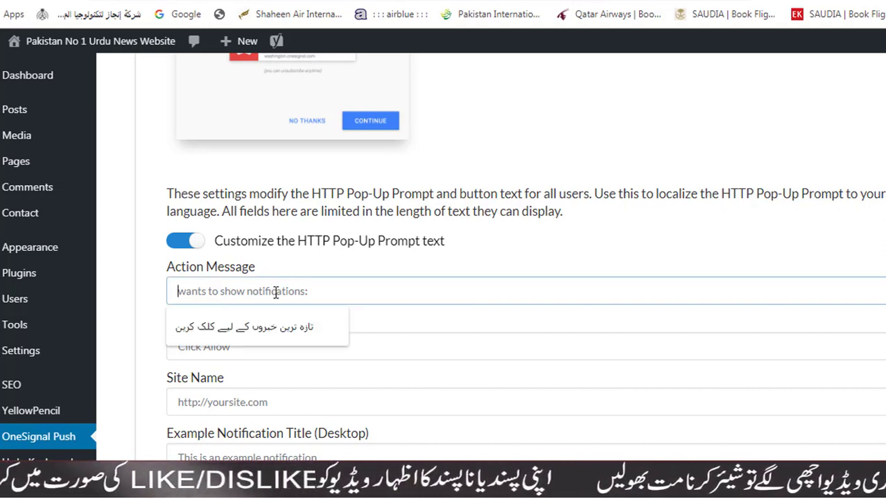
{"action": "type", "text": "تازہ"}
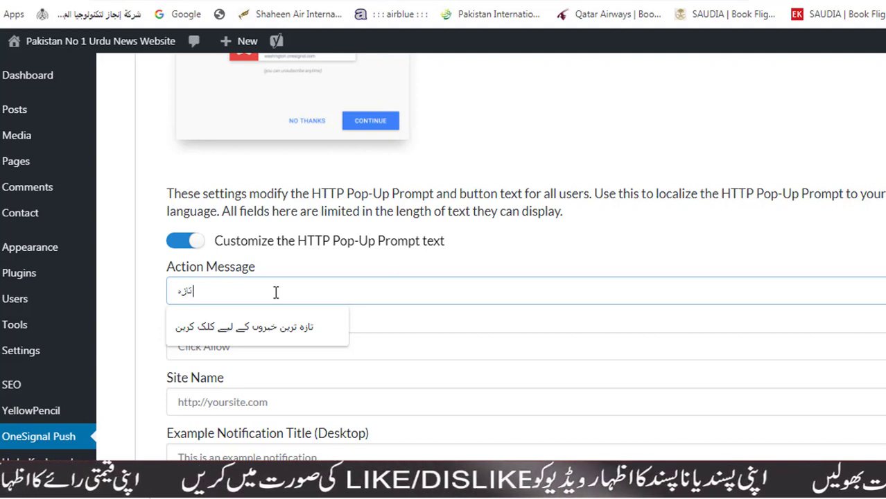
{"action": "key", "text": "Down"}
{"action": "key", "text": "Up"}
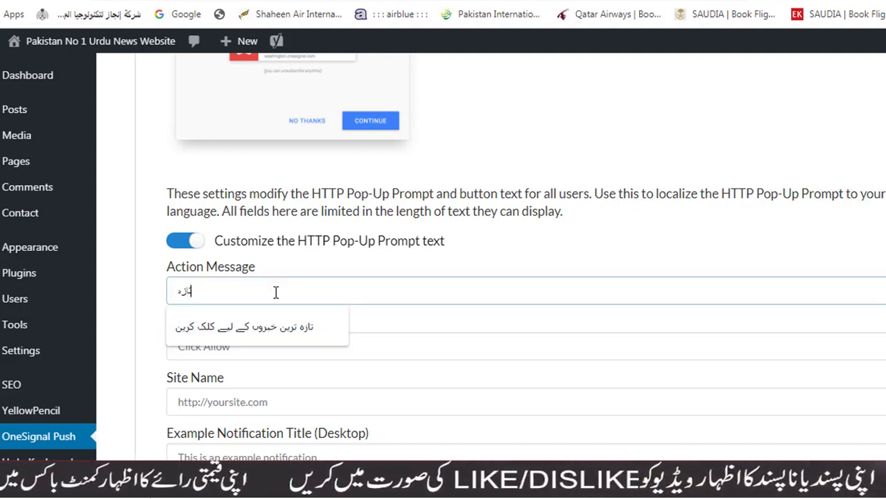
{"action": "type", "text": "ازہ تر"}
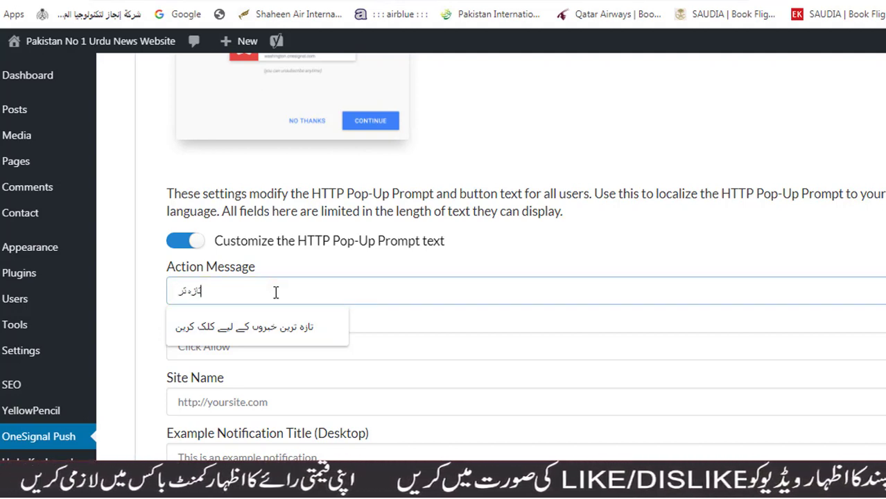
{"action": "type", "text": "ین خ"}
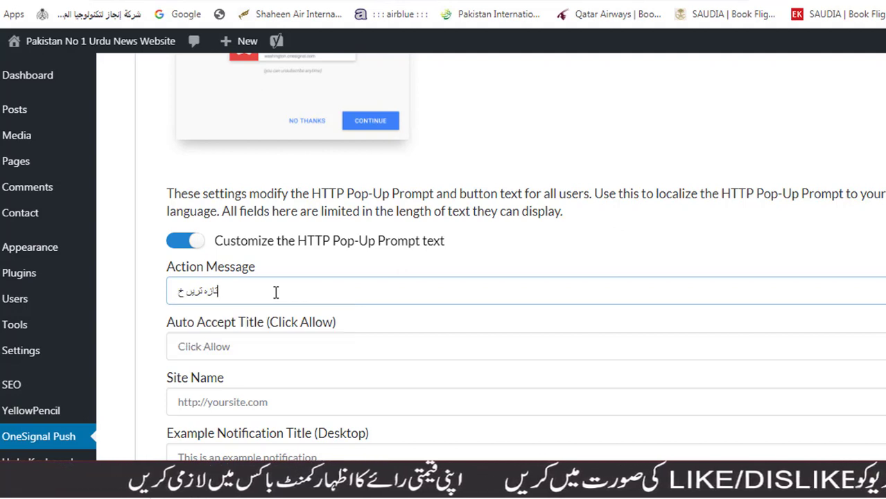
{"action": "type", "text": "برو"}
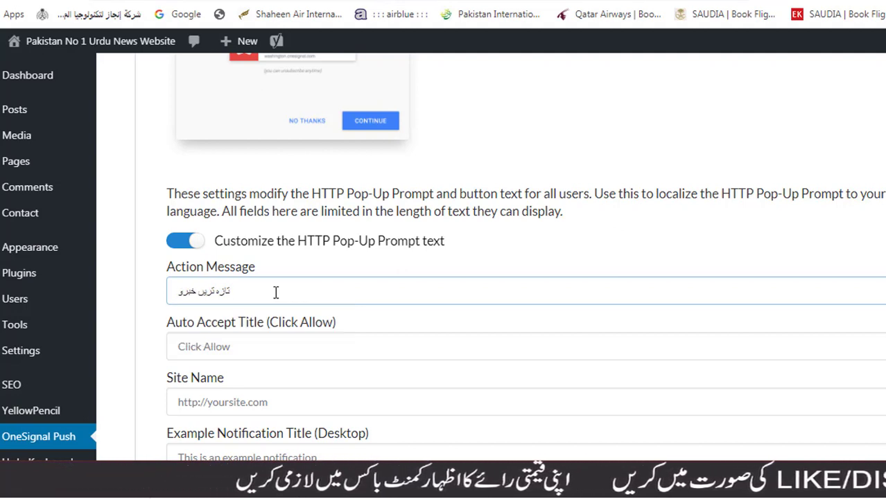
{"action": "type", "text": "ں کے لیے"}
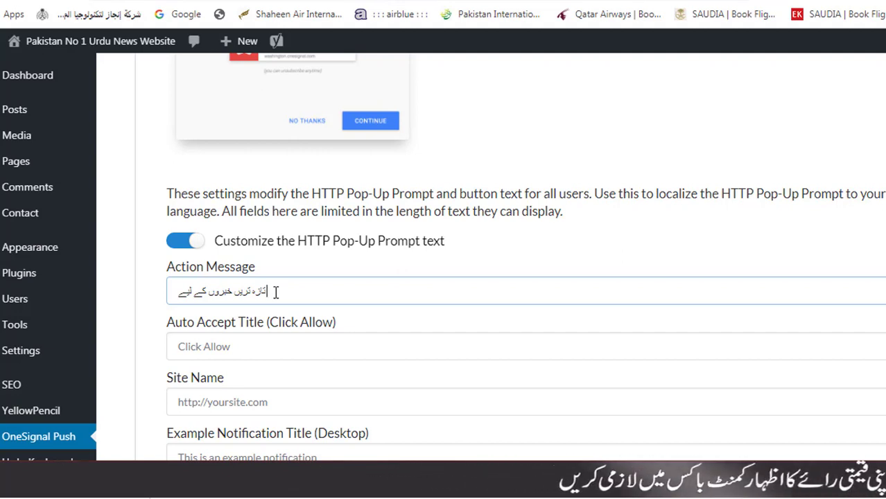
Step: Reword the HTTP Pop-Up Prompt's Action Message to "تازہ تریں خبریں حاصل کرنے کے لیے یہاں کلک کریں"
{"action": "key", "text": "BackSpace"}
{"action": "key", "text": "BackSpace"}
{"action": "key", "text": "BackSpace"}
{"action": "key", "text": "BackSpace"}
{"action": "key", "text": "BackSpace"}
{"action": "key", "text": "BackSpace"}
{"action": "key", "text": "BackSpace"}
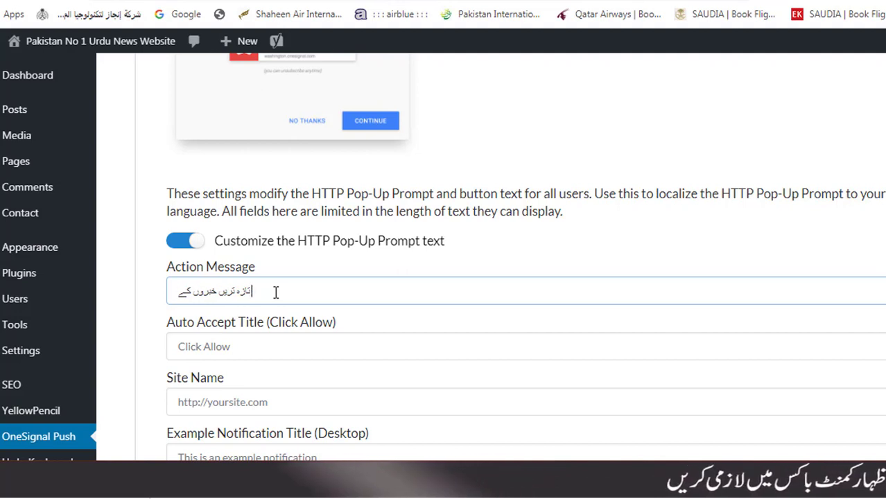
{"action": "key", "text": "BackSpace"}
{"action": "key", "text": "BackSpace"}
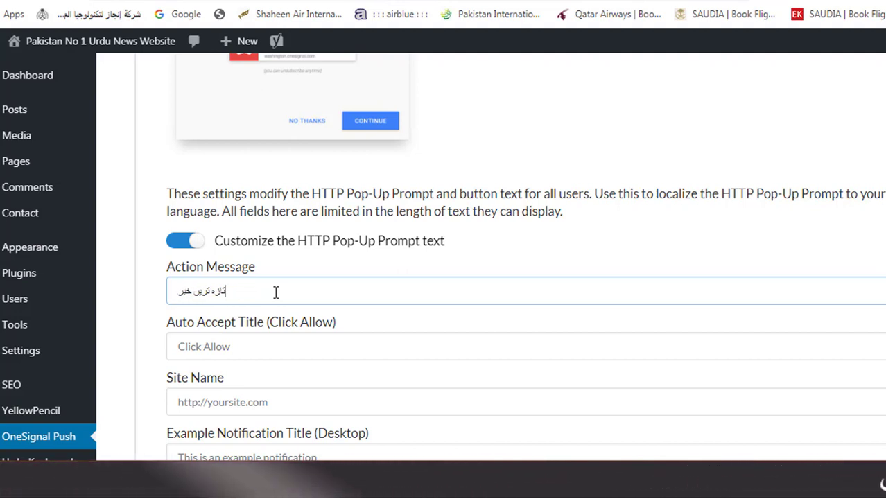
{"action": "type", "text": "یں"}
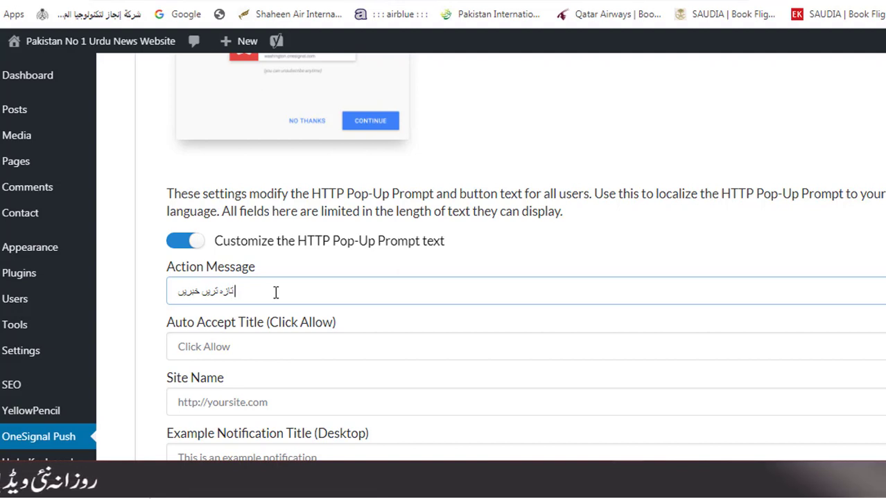
{"action": "type", "text": " حا"}
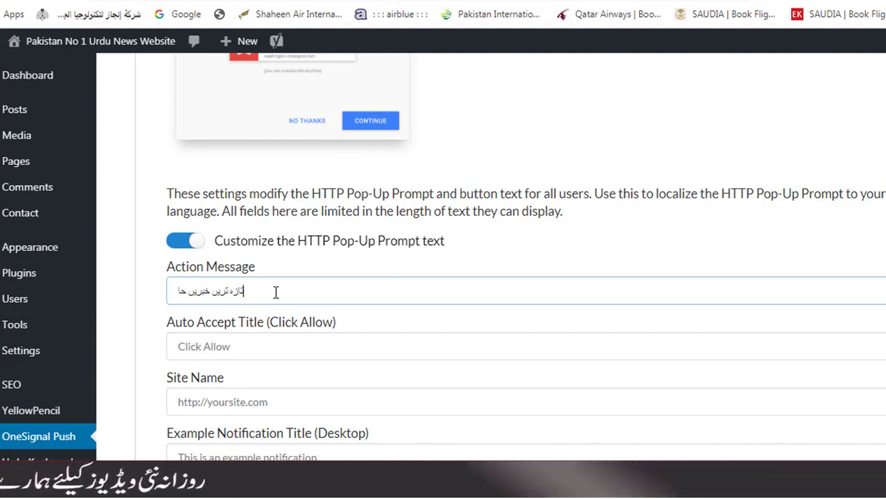
{"action": "type", "text": "صل"}
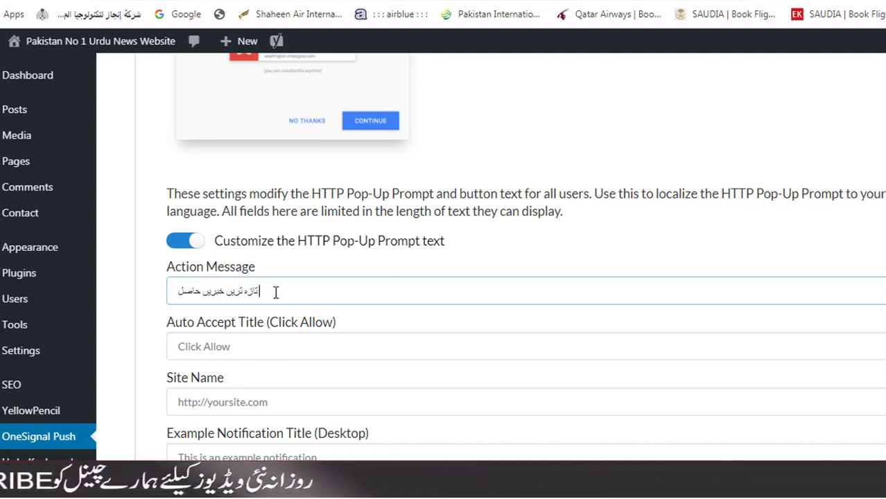
{"action": "type", "text": " کر"}
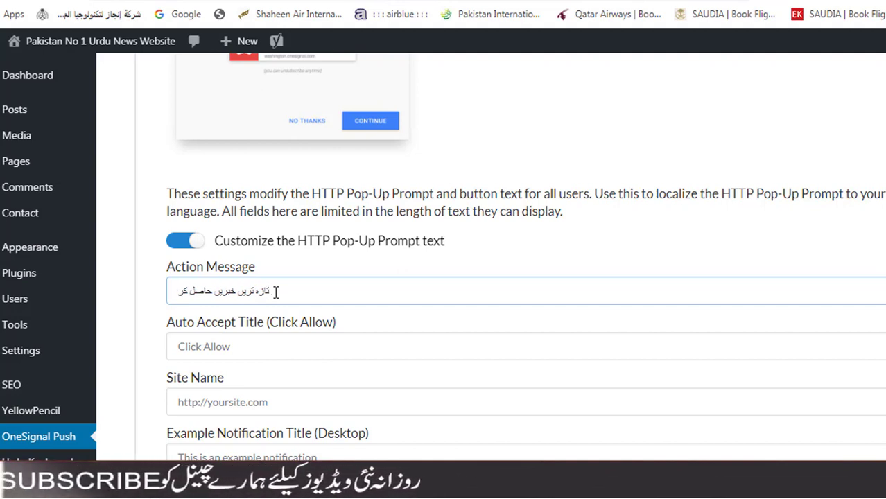
{"action": "type", "text": "نے کے"}
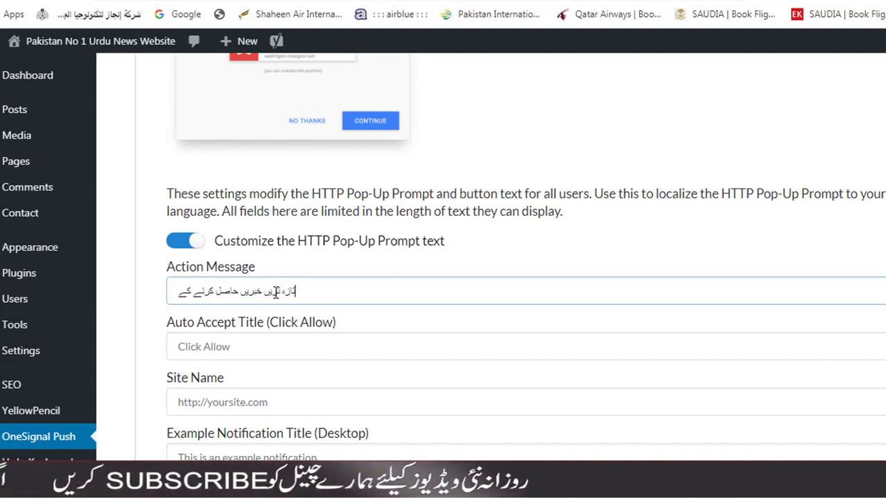
{"action": "type", "text": " لیے"}
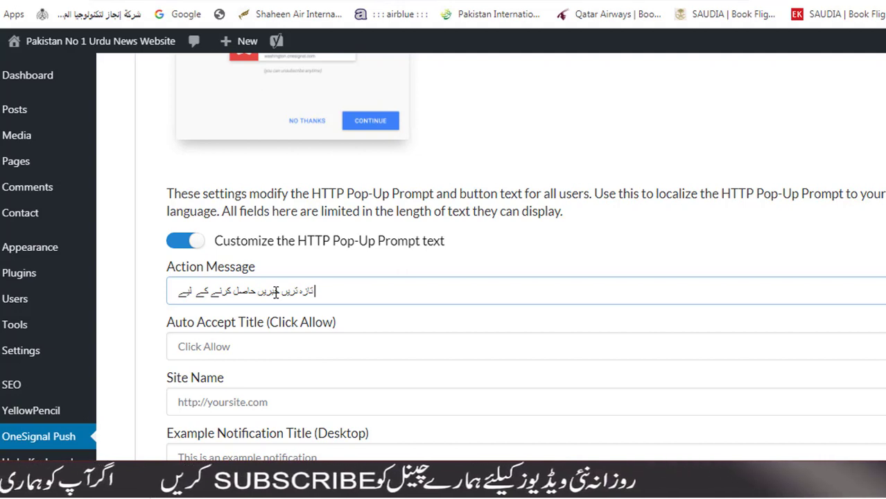
{"action": "type", "text": " ی"}
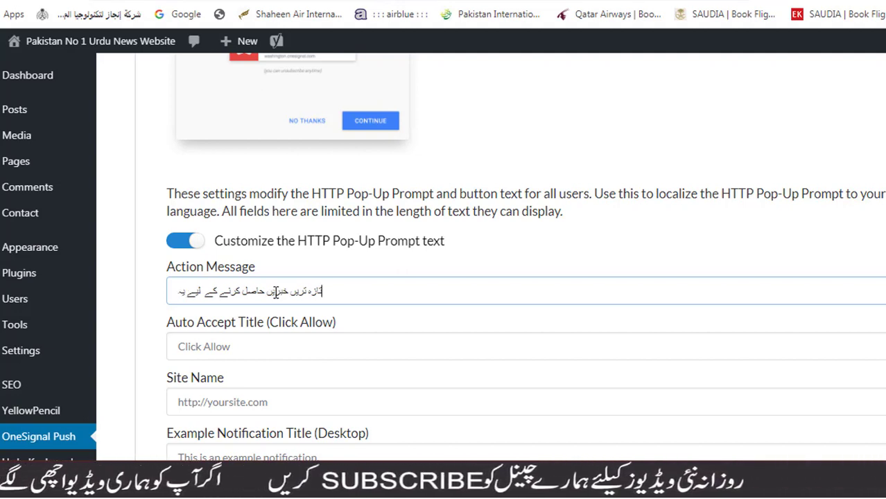
{"action": "type", "text": "ہاں ک"}
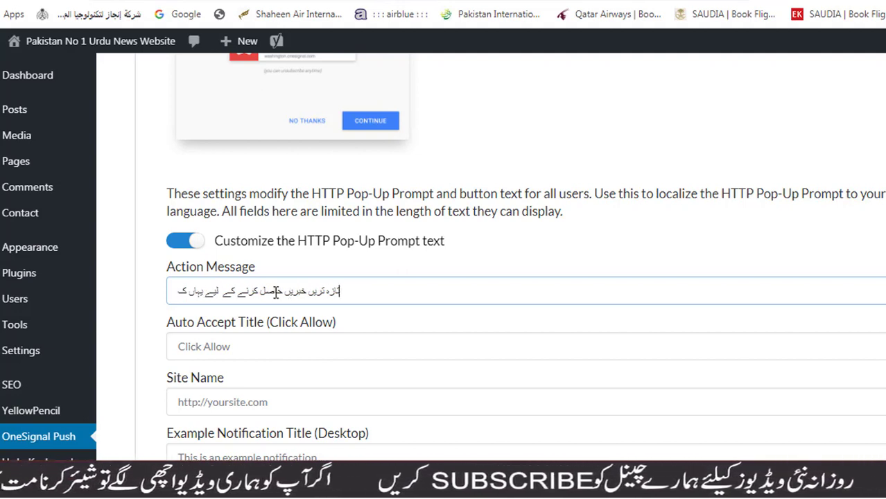
{"action": "type", "text": "لک کریں"}
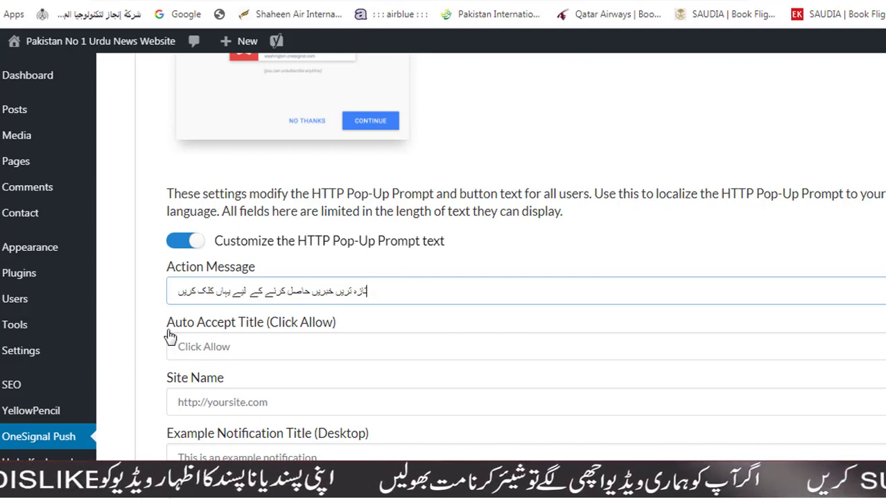
Step: Set the prompt's Auto Accept Title to "جی ہاں" and its Site Name to "97 نیوز"
{"action": "left_click", "coordinate": [230, 345]}
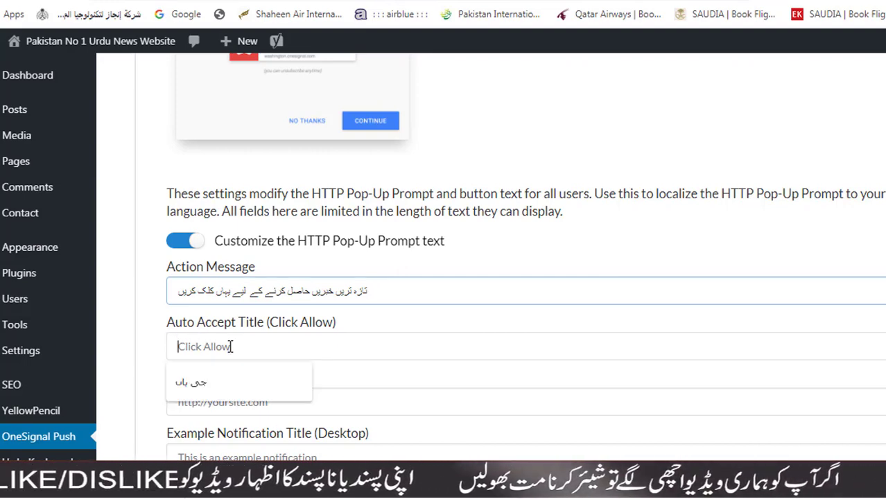
{"action": "left_click", "coordinate": [198, 377]}
{"action": "scroll", "coordinate": [311, 403], "scroll_direction": "down", "scroll_amount": 1}
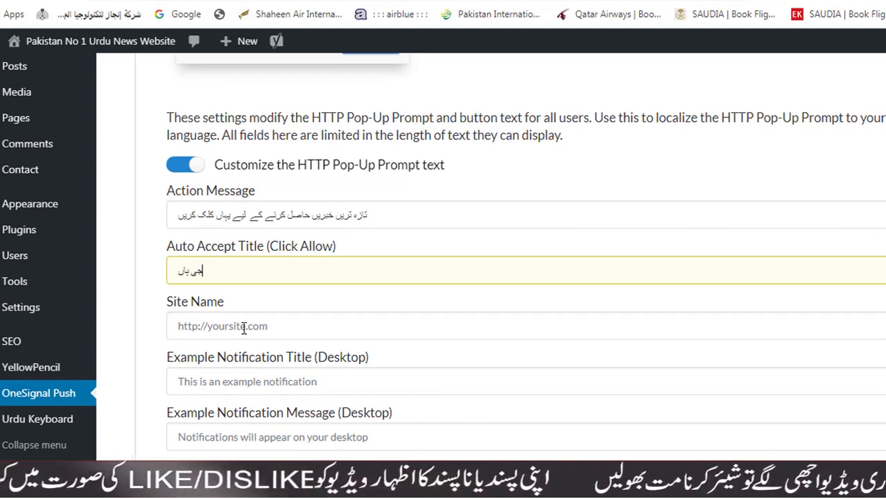
{"action": "left_click", "coordinate": [262, 338]}
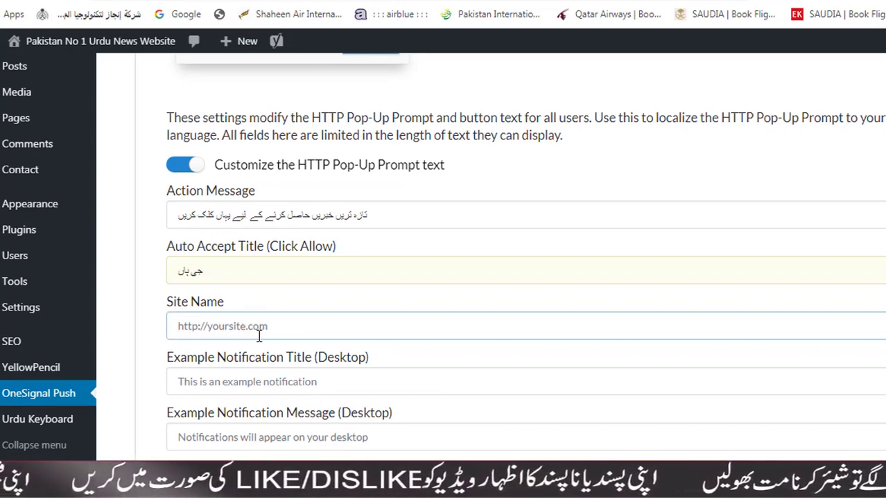
{"action": "type", "text": "97 نیوز"}
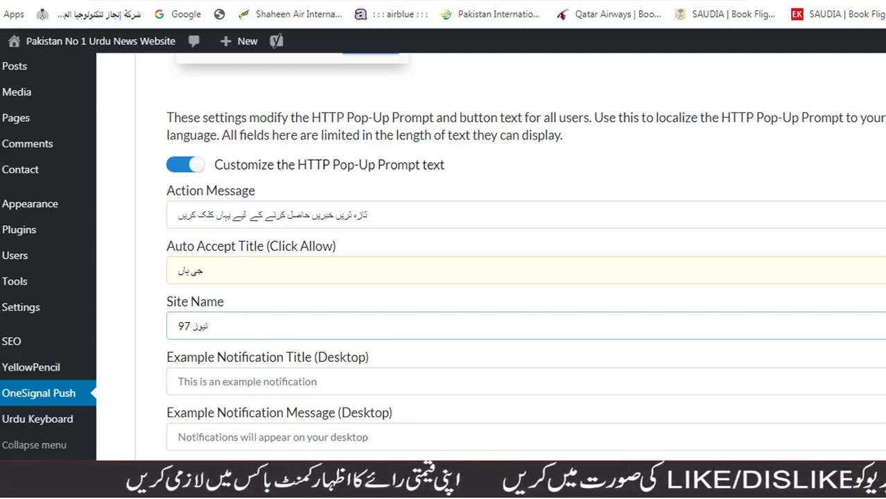
Step: Set the prompt's Accept Button Text to "جی ہاں" and its Cancel Button Text to "جی نہیں"
{"action": "scroll", "coordinate": [305, 355], "scroll_direction": "down", "scroll_amount": 1}
{"action": "scroll", "coordinate": [332, 332], "scroll_direction": "down", "scroll_amount": 1}
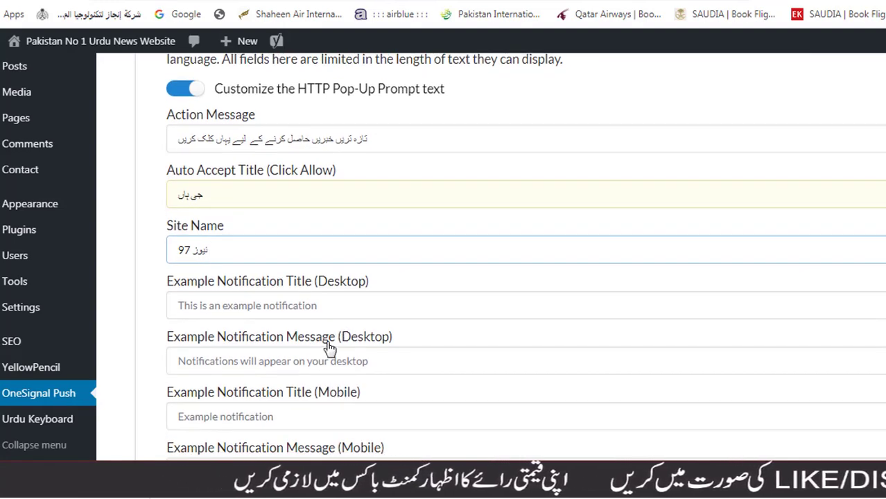
{"action": "scroll", "coordinate": [305, 339], "scroll_direction": "down", "scroll_amount": 3}
{"action": "left_click", "coordinate": [234, 358]}
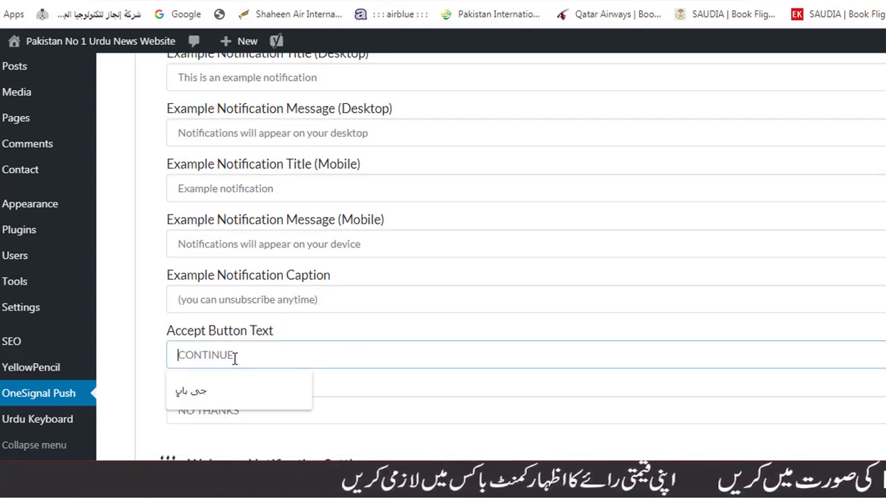
{"action": "left_click", "coordinate": [195, 389]}
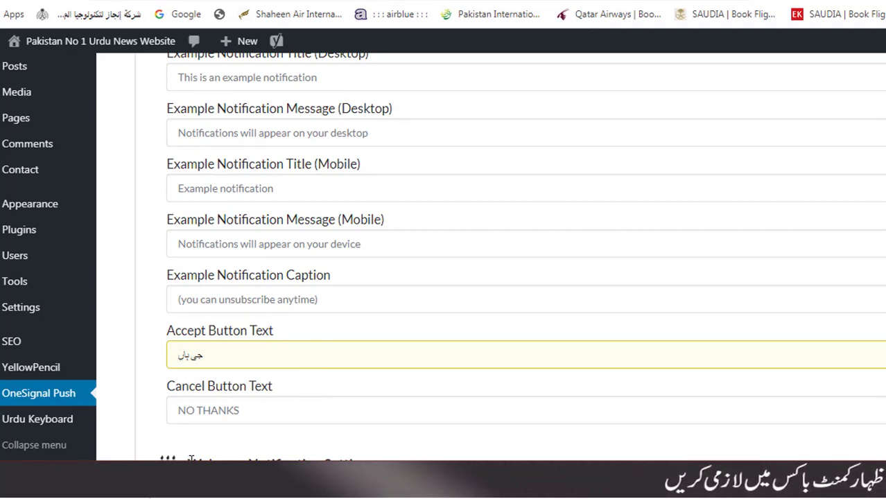
{"action": "left_click", "coordinate": [212, 358]}
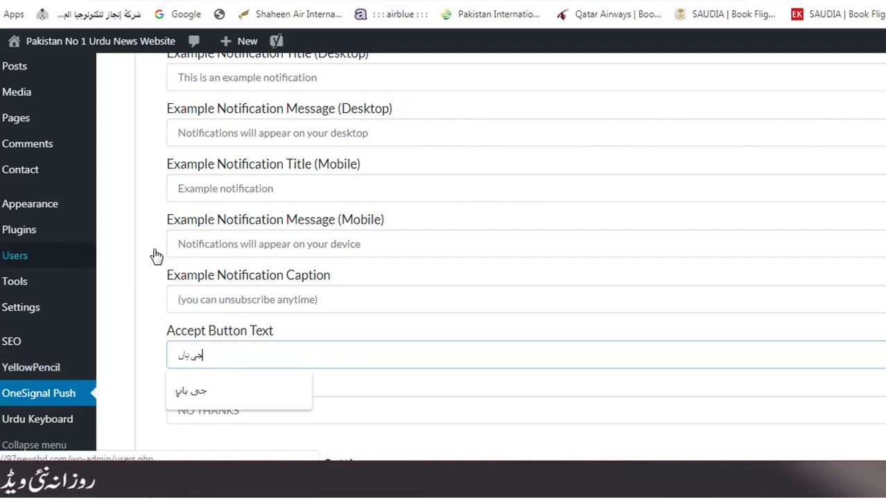
{"action": "left_click", "coordinate": [384, 416]}
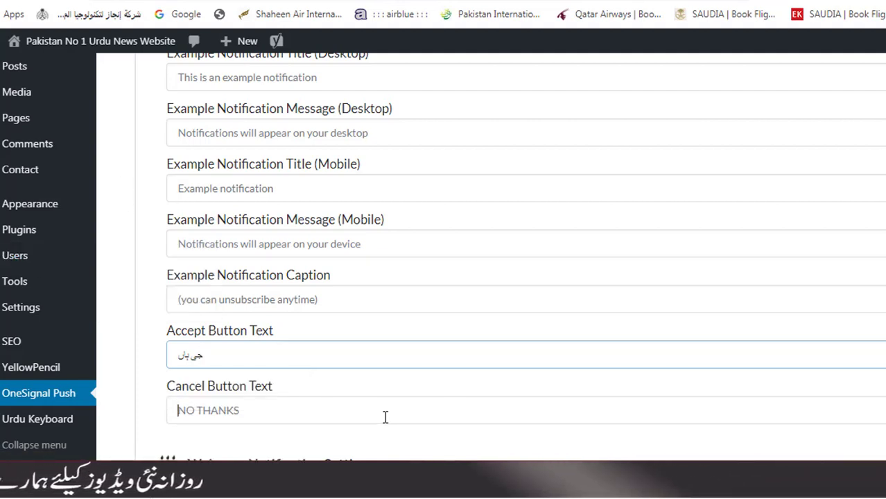
{"action": "left_click", "coordinate": [261, 445]}
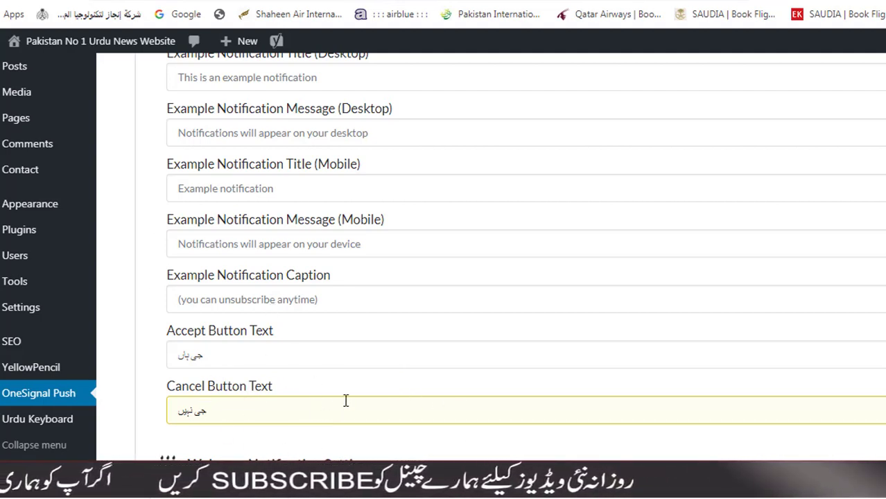
Step: Save the OneSignal Push plugin settings with the localized HTTP Pop-Up Prompt text
{"action": "scroll", "coordinate": [329, 396], "scroll_direction": "down", "scroll_amount": 2}
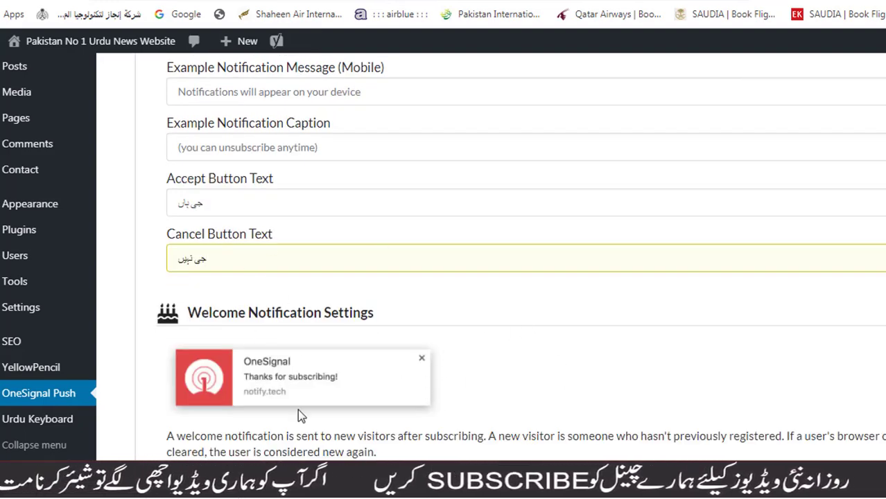
{"action": "scroll", "coordinate": [439, 374], "scroll_direction": "down", "scroll_amount": 4}
{"action": "scroll", "coordinate": [436, 378], "scroll_direction": "down", "scroll_amount": 7}
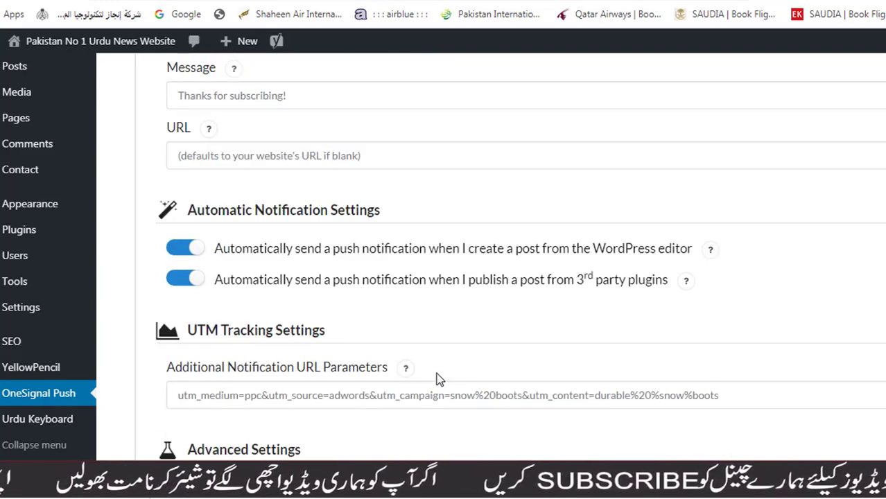
{"action": "left_click", "coordinate": [175, 364]}
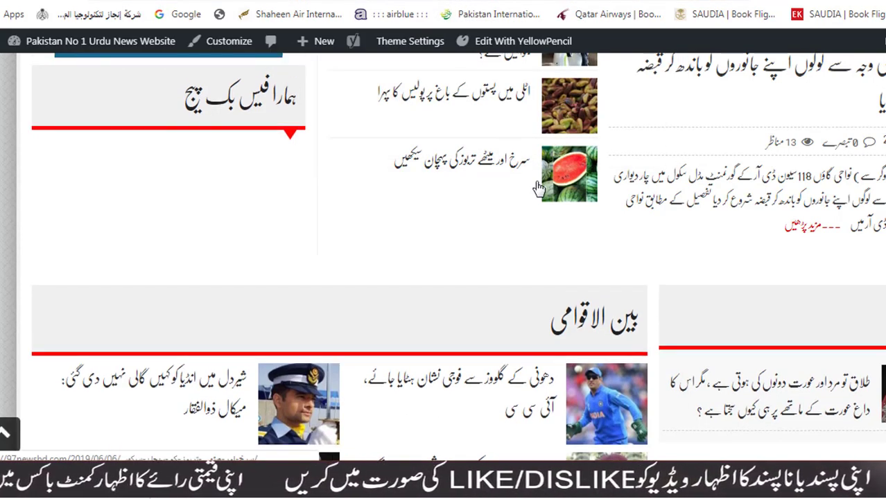
Step: Browse the live 97newshd.com home page to check the subscription prompt's new Urdu message and button texts
{"action": "scroll", "coordinate": [537, 186], "scroll_direction": "up", "scroll_amount": 10}
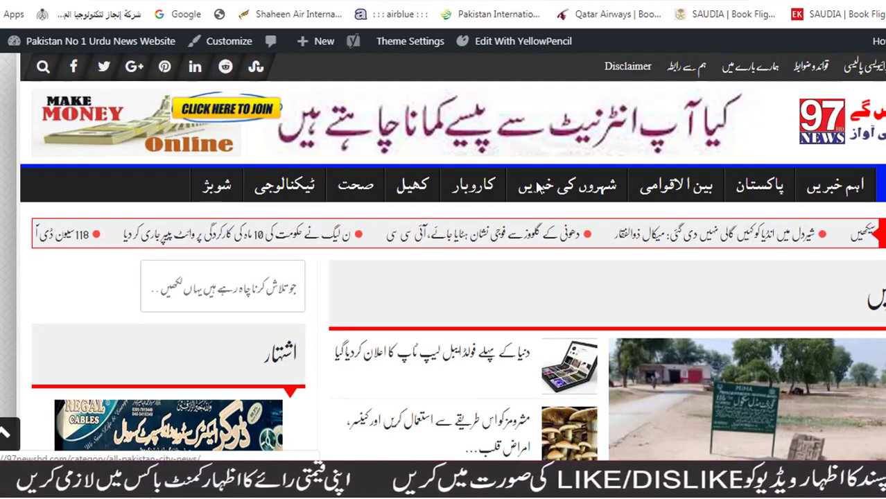
{"action": "mouse_move", "coordinate": [560, 187]}
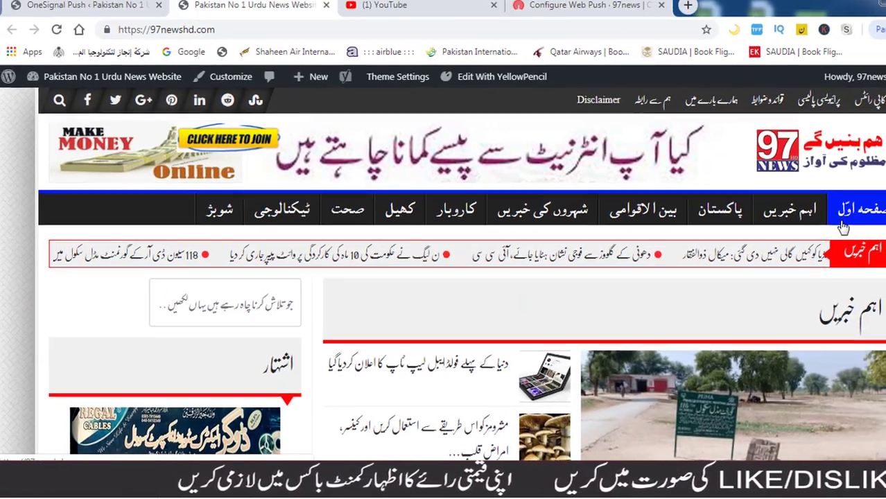
{"action": "scroll", "coordinate": [831, 223], "scroll_direction": "down", "scroll_amount": 5}
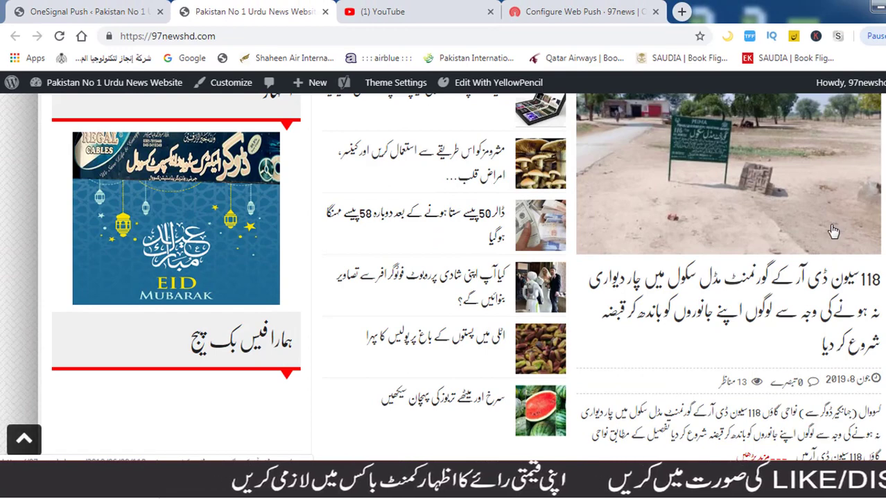
{"action": "scroll", "coordinate": [845, 249], "scroll_direction": "down", "scroll_amount": 4}
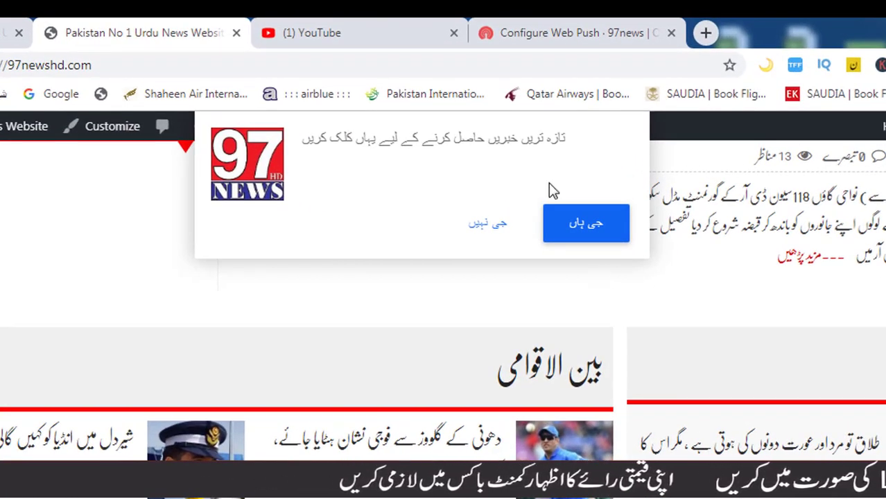